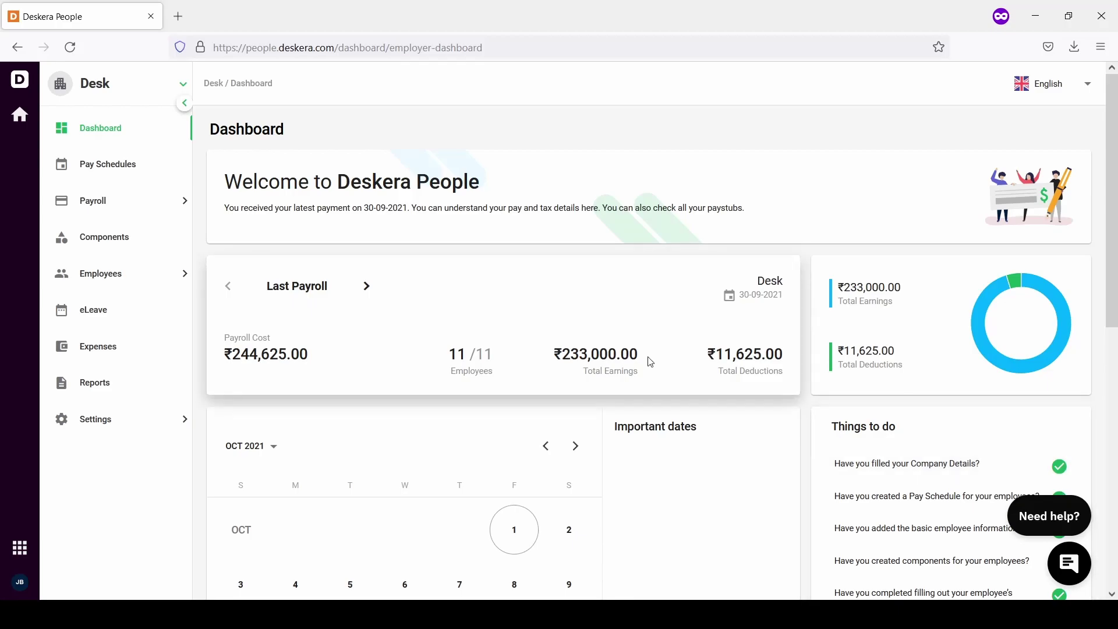
Expand the Employees section in the sidebar to reveal Employee List and Reviews
left_click(89, 281)
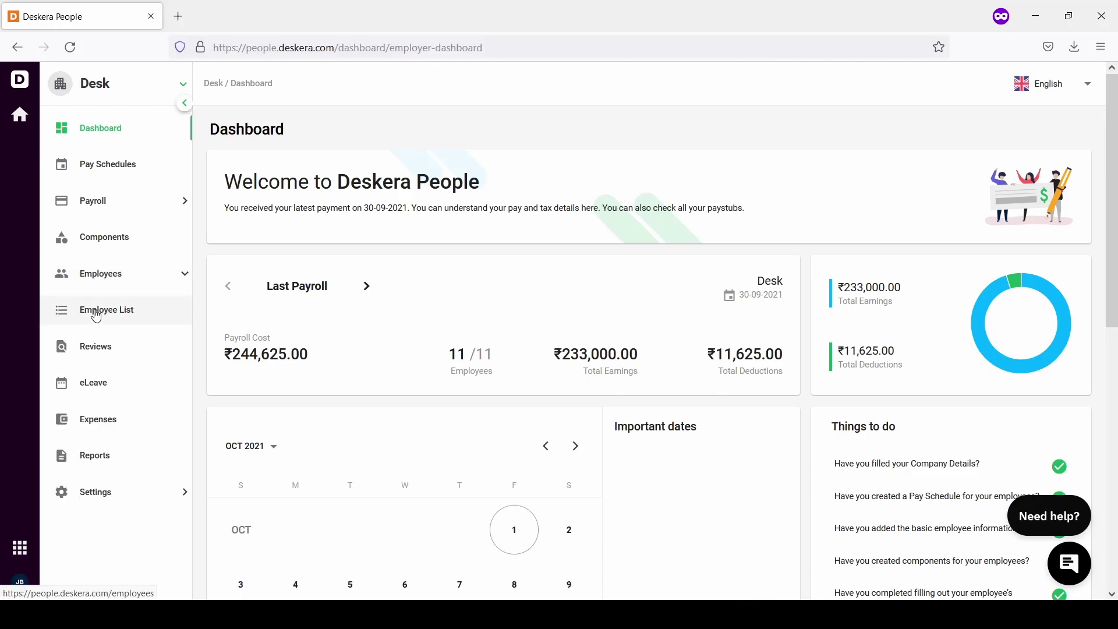
Open the Employee List showing staff IDs, CTC, next pay dates and statuses
left_click(96, 315)
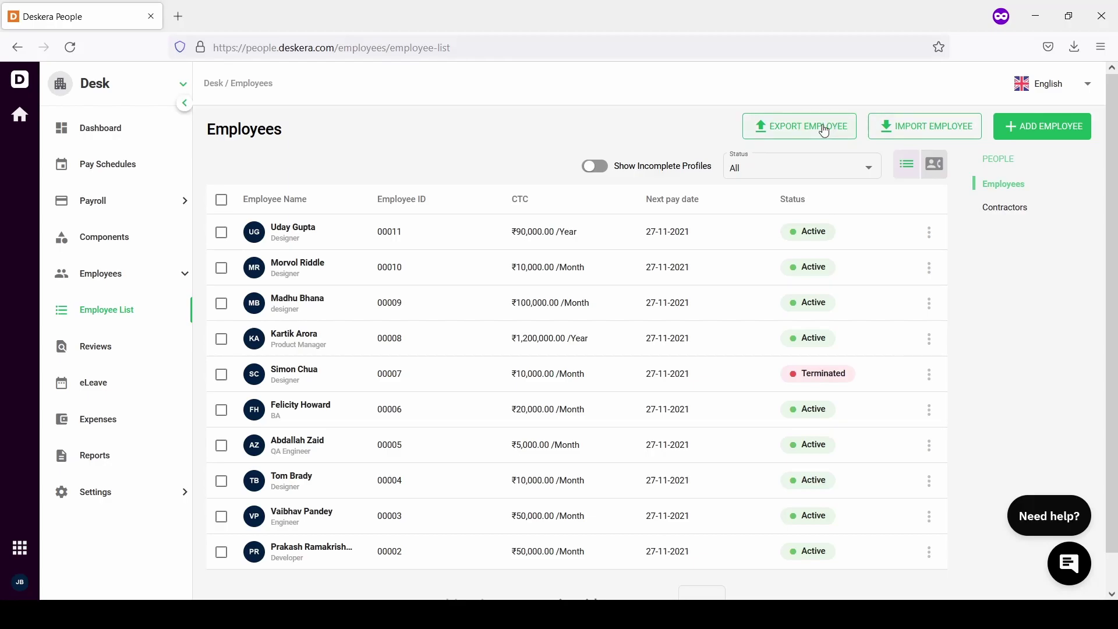
Start a new employee record in a blank Add Employee form
left_click(1042, 133)
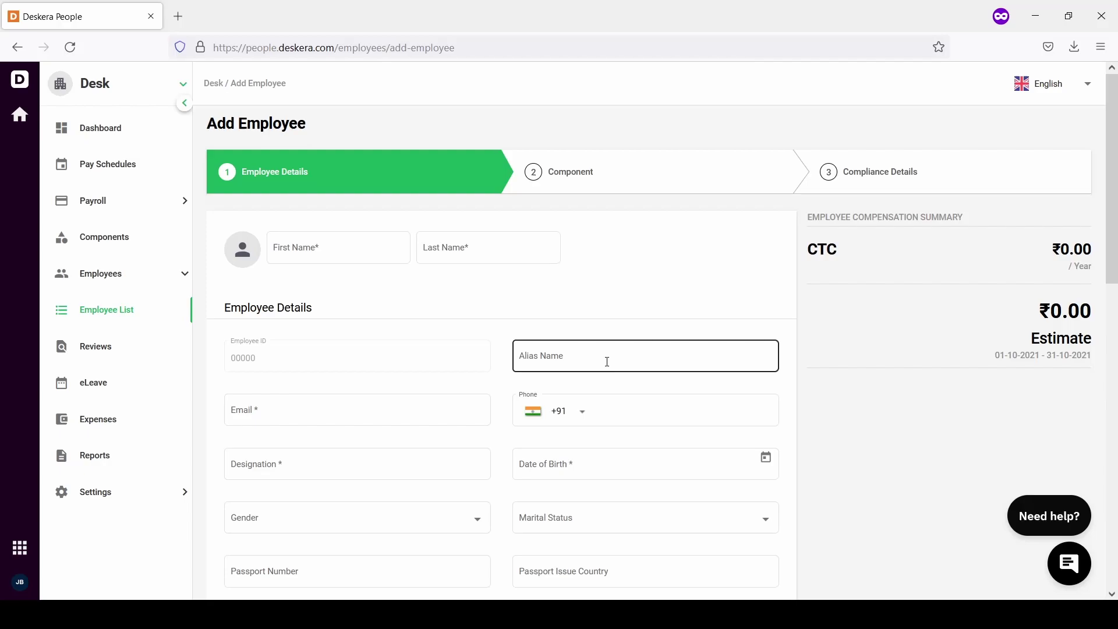
Enter the new employee's first name, last name and e-mail address
left_click(299, 247)
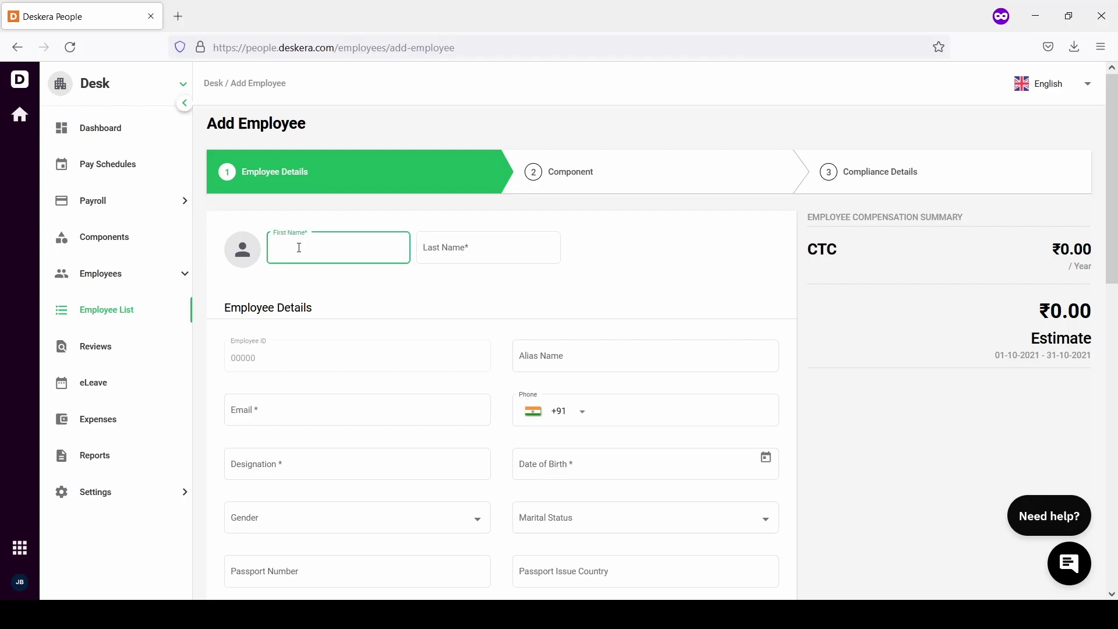
key("Tab")
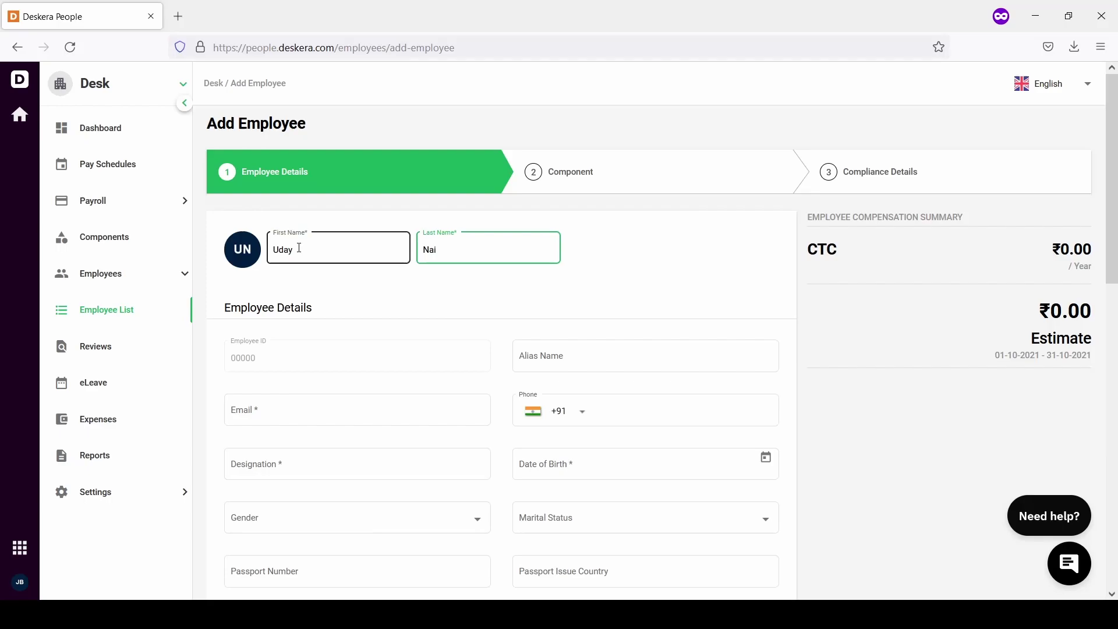
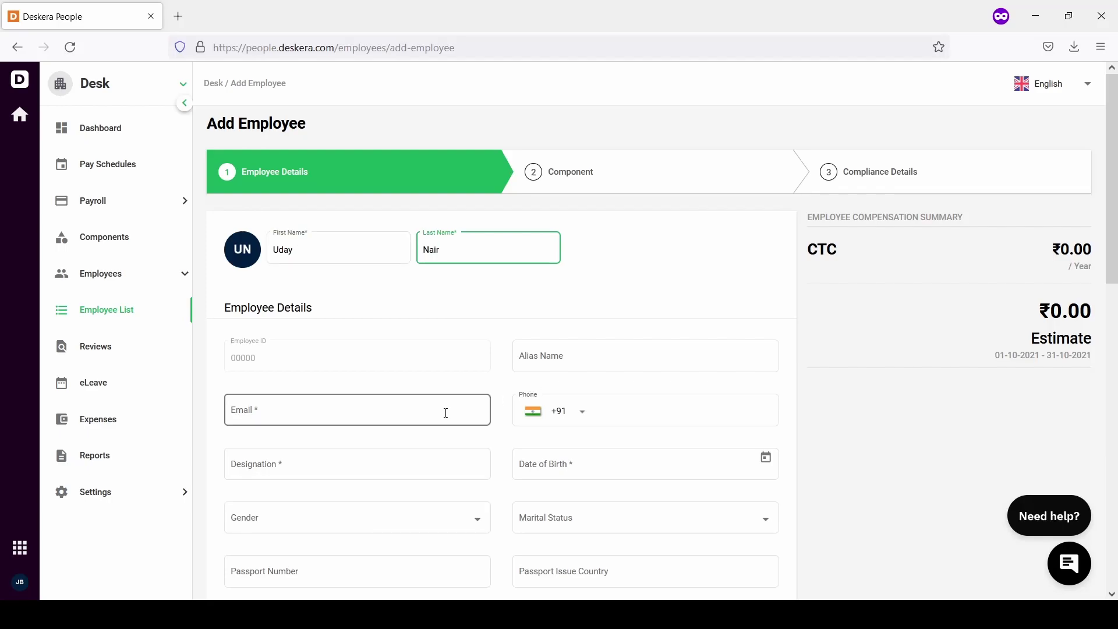
scroll(446, 412, "down", 2)
left_click(394, 325)
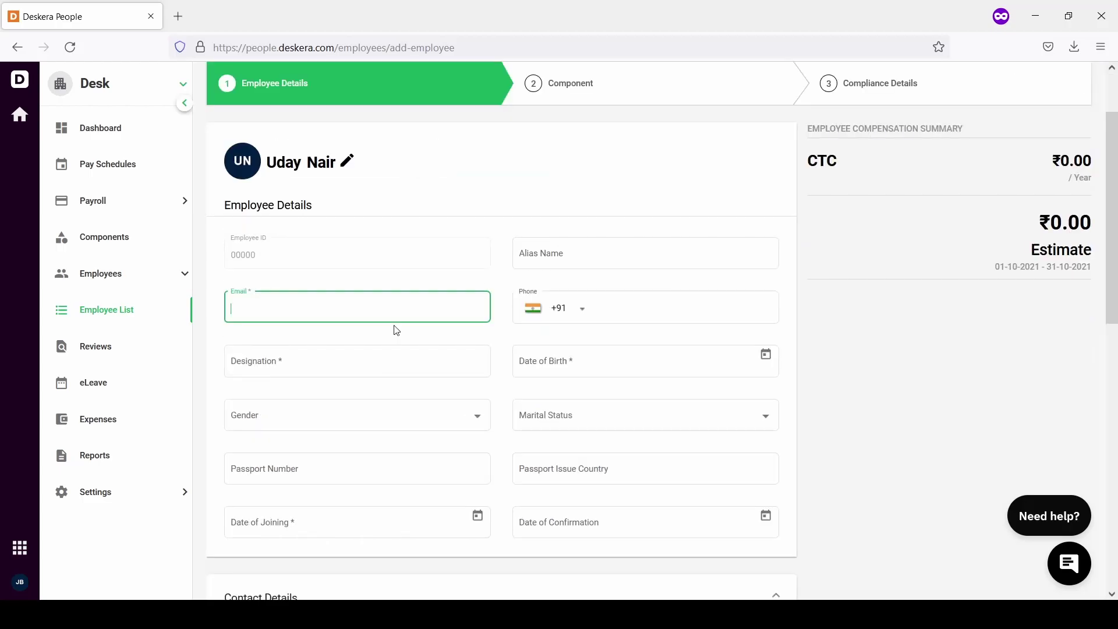
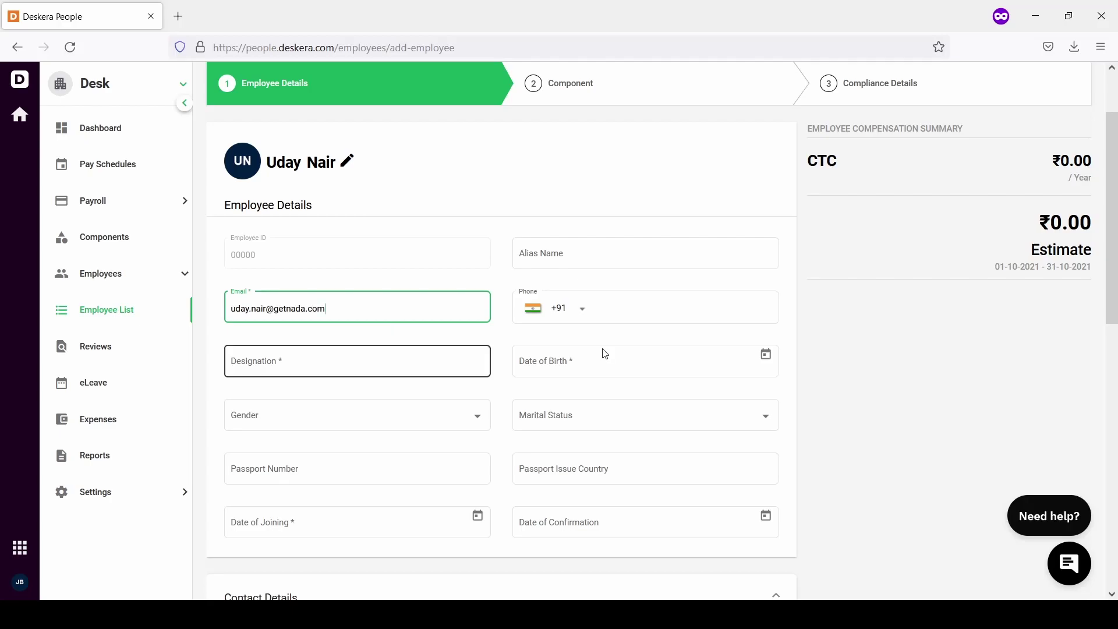
left_click(313, 365)
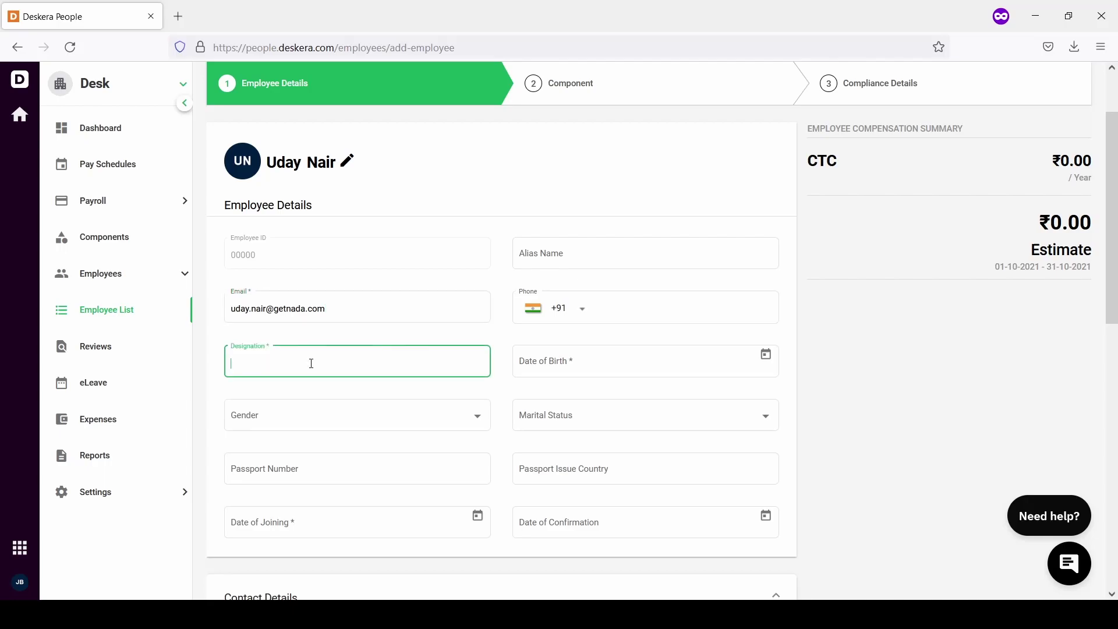
Set Designation to Designer and Date of Birth to 01-01-1992
type("Designer")
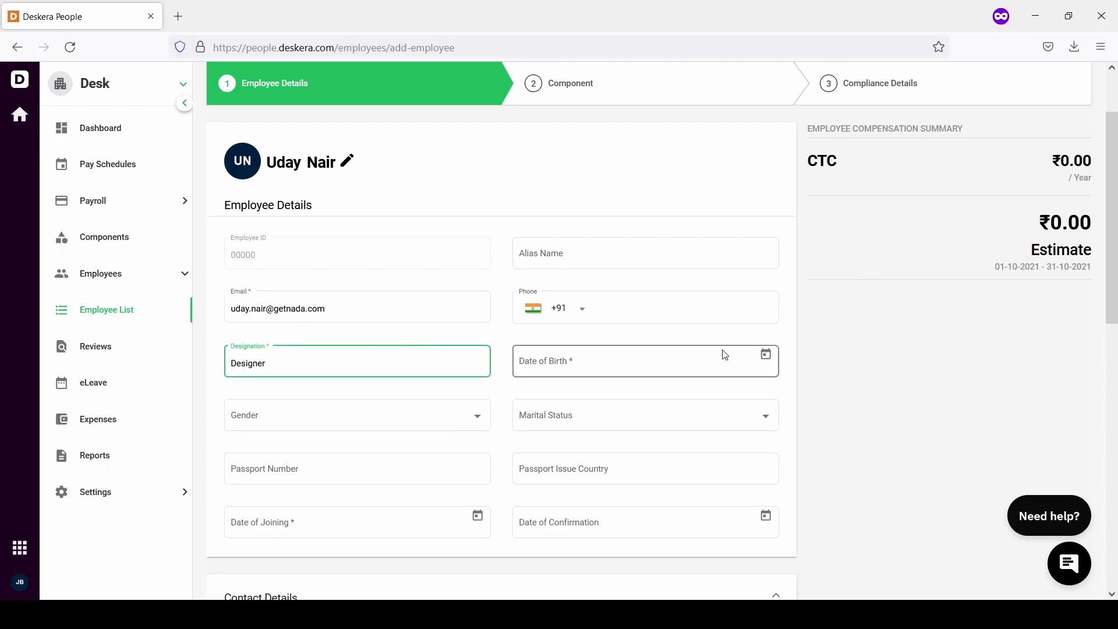
left_click(725, 355)
left_click(766, 354)
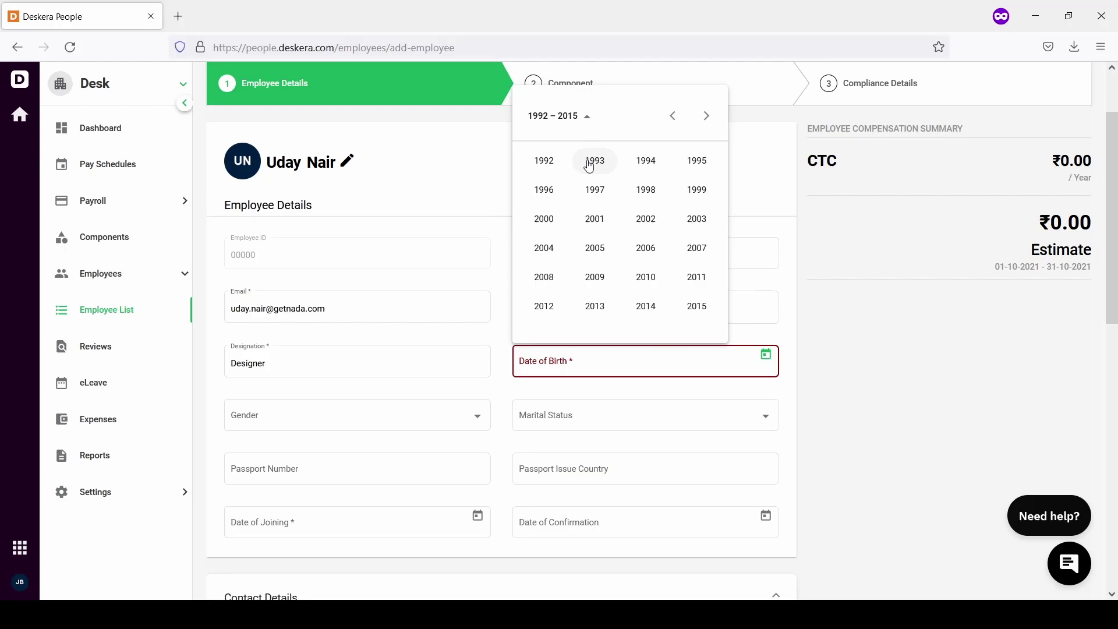
left_click(589, 166)
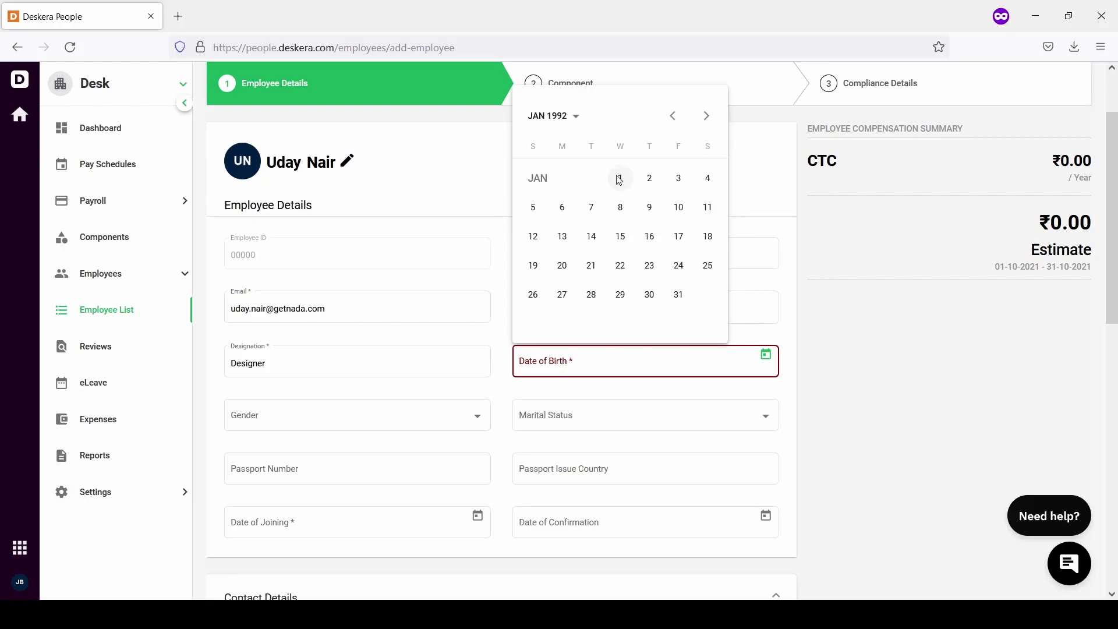
left_click(619, 178)
scroll(372, 437, "down", 1)
scroll(371, 437, "down", 3)
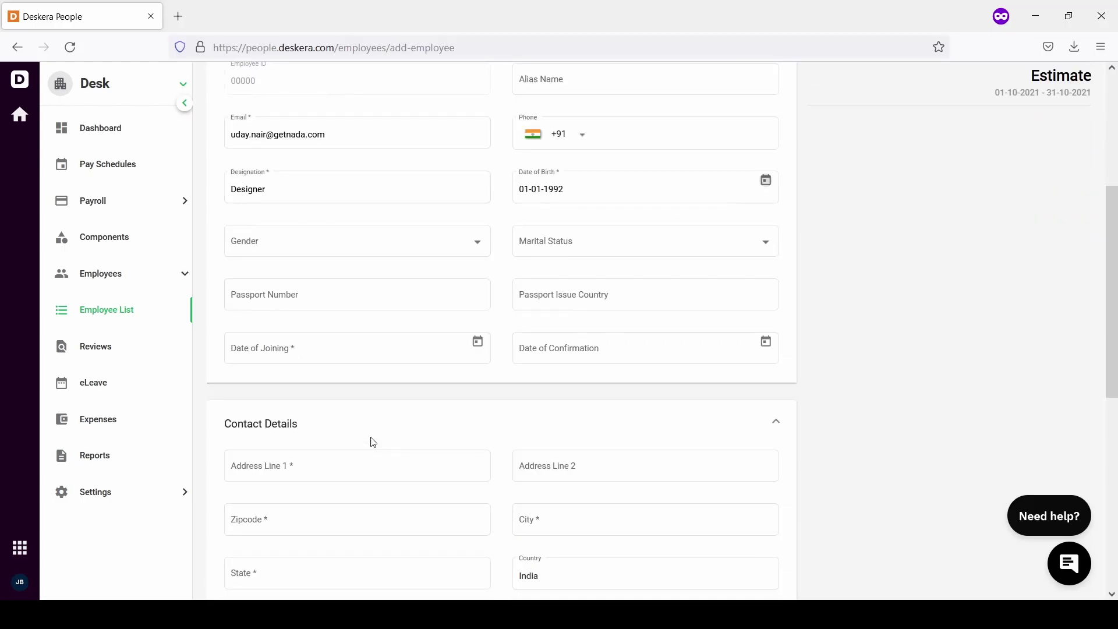
Set both Date of Joining and Date of Confirmation to 01-01-2020
left_click(468, 346)
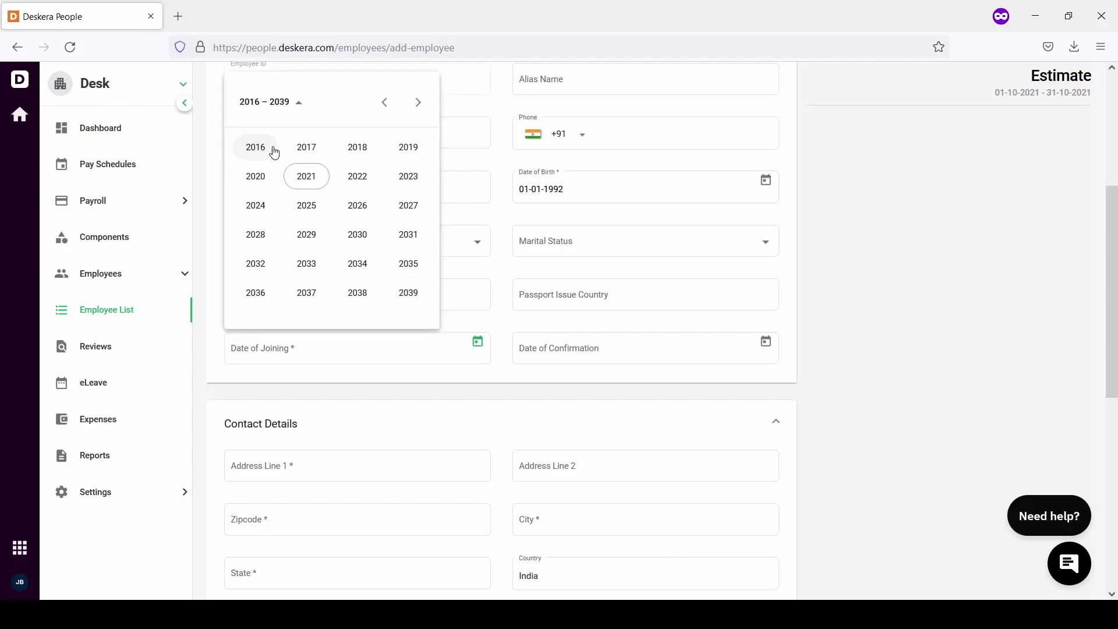
left_click(257, 177)
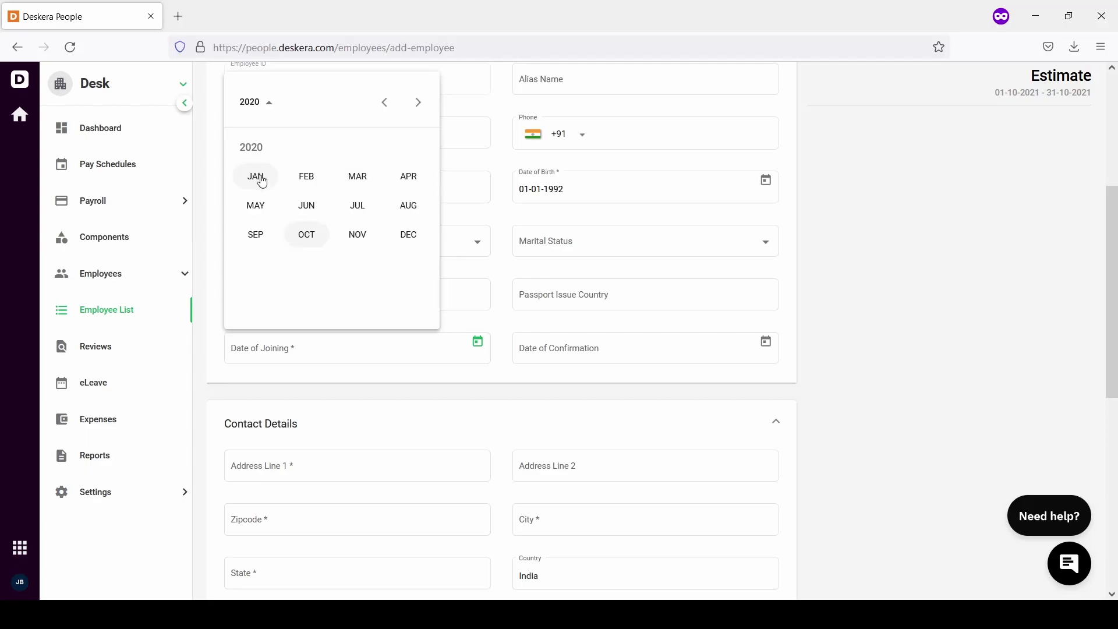
left_click(261, 181)
left_click(333, 167)
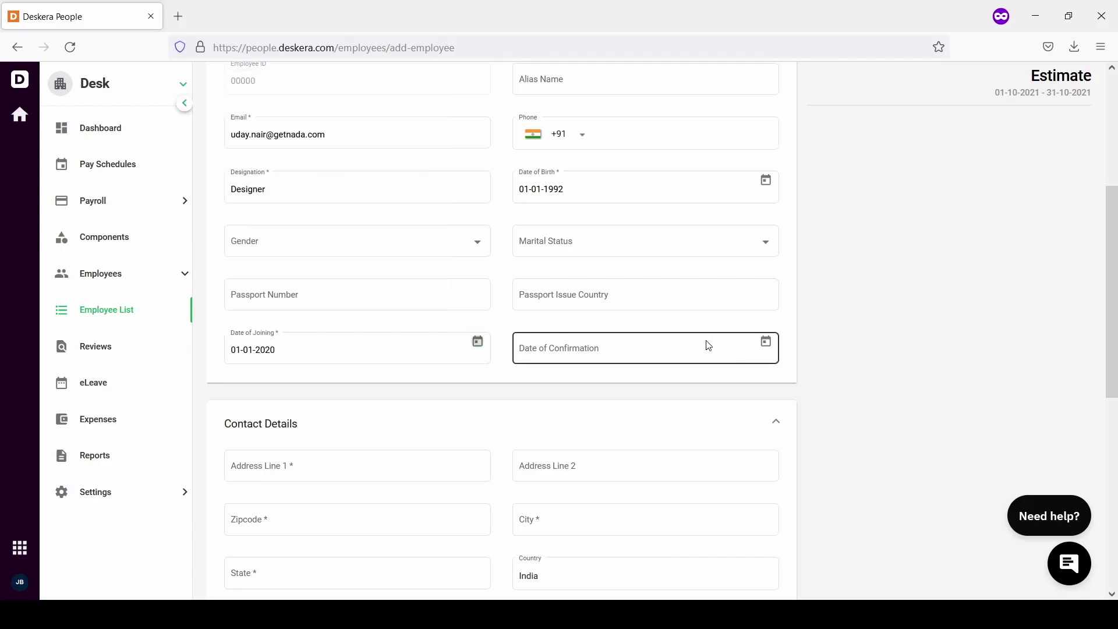
left_click(766, 343)
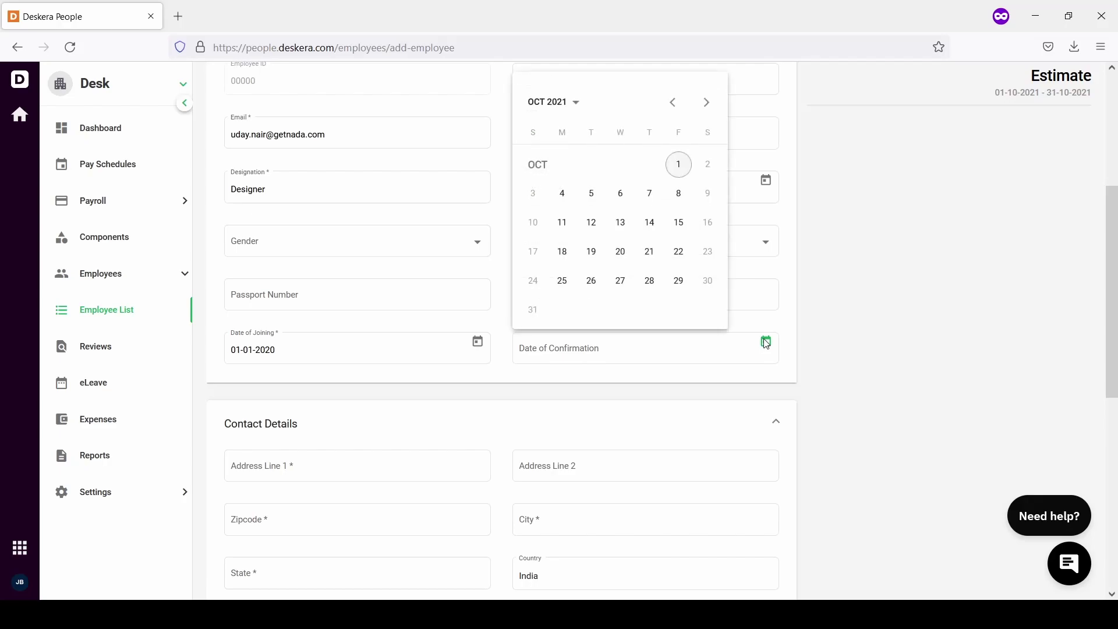
left_click(556, 103)
left_click(544, 177)
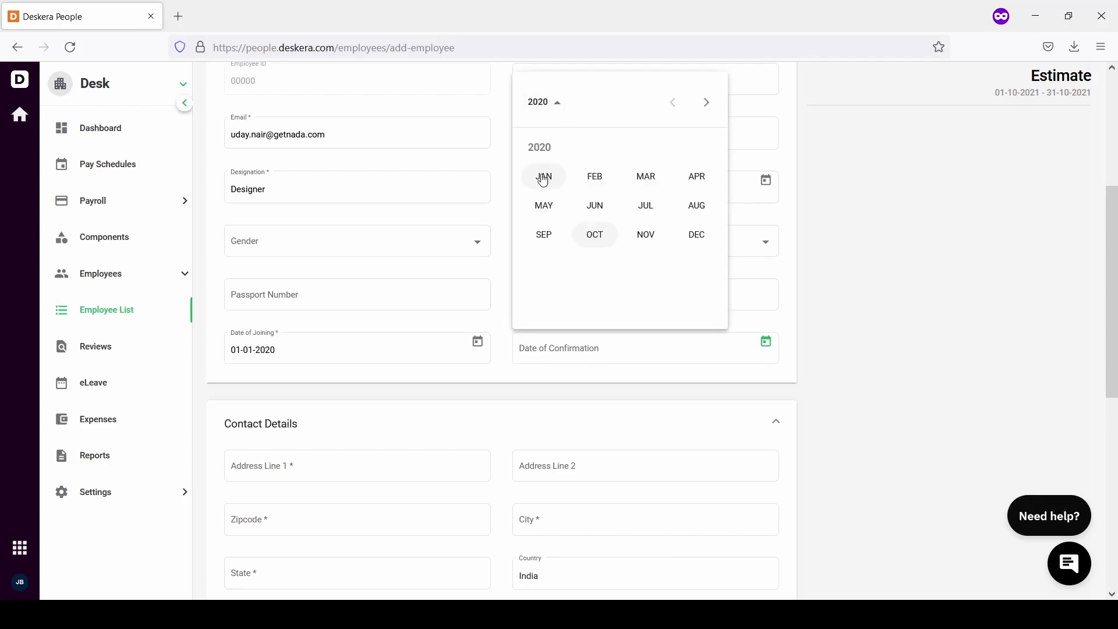
left_click(563, 181)
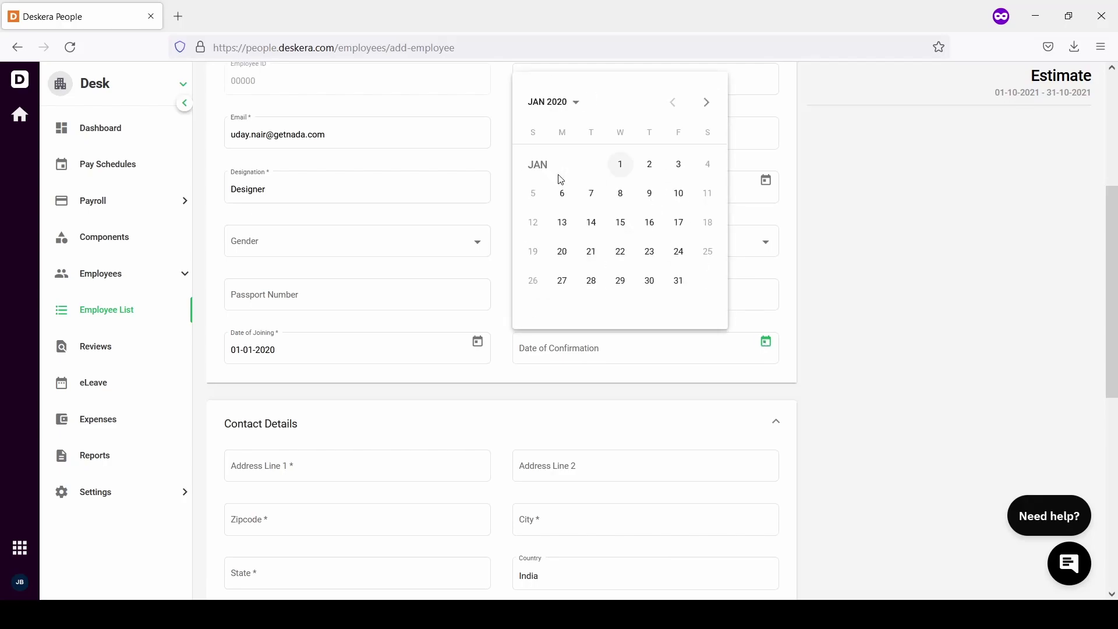
left_click(622, 167)
scroll(521, 334, "down", 3)
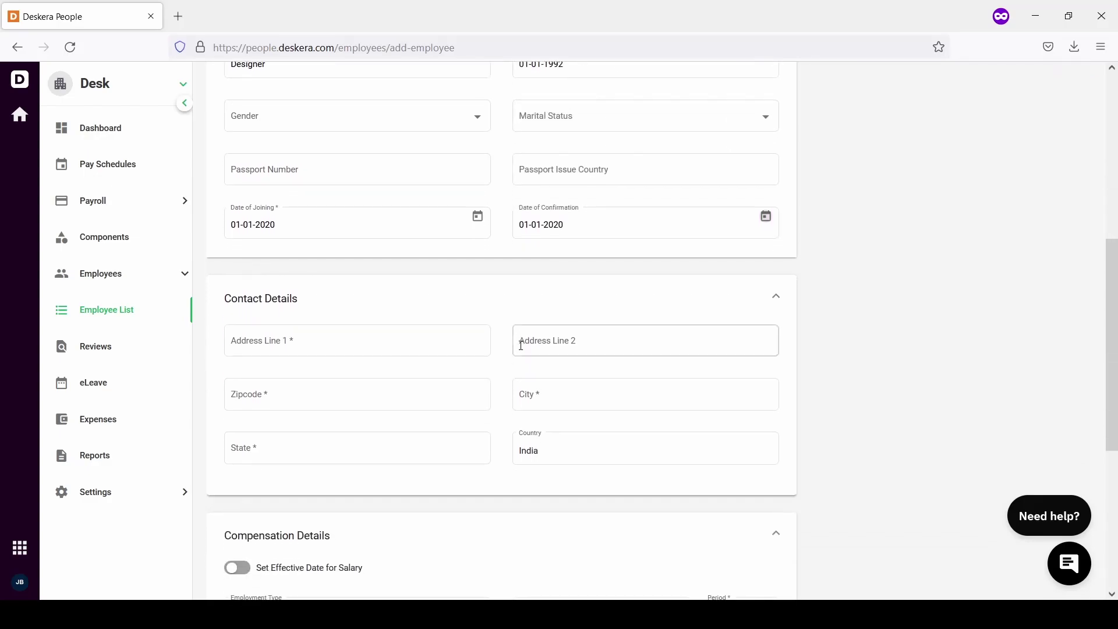
Fill in the first address line and the zipcode under Contact Details
left_click(400, 271)
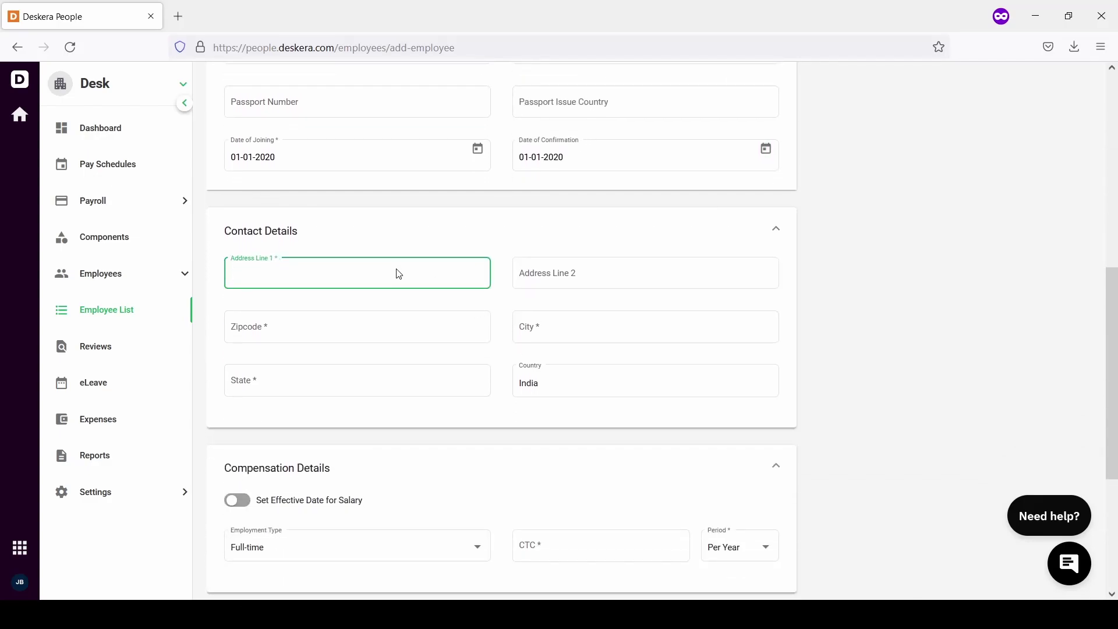
type("Yerwada")
left_click(397, 326)
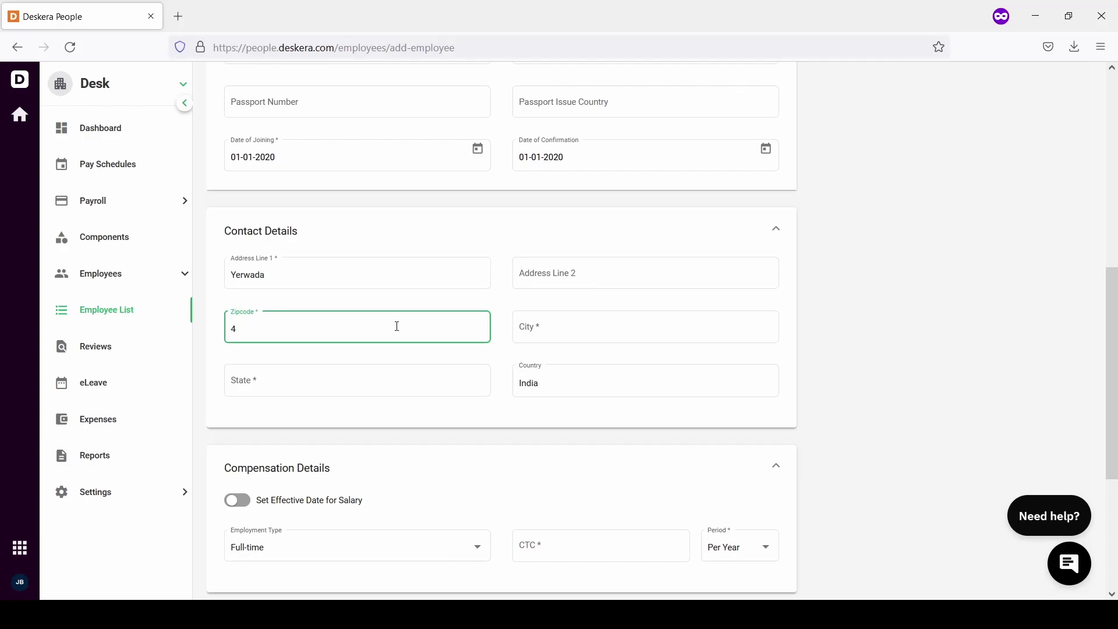
type("4110")
key("BackSpace")
type("1006")
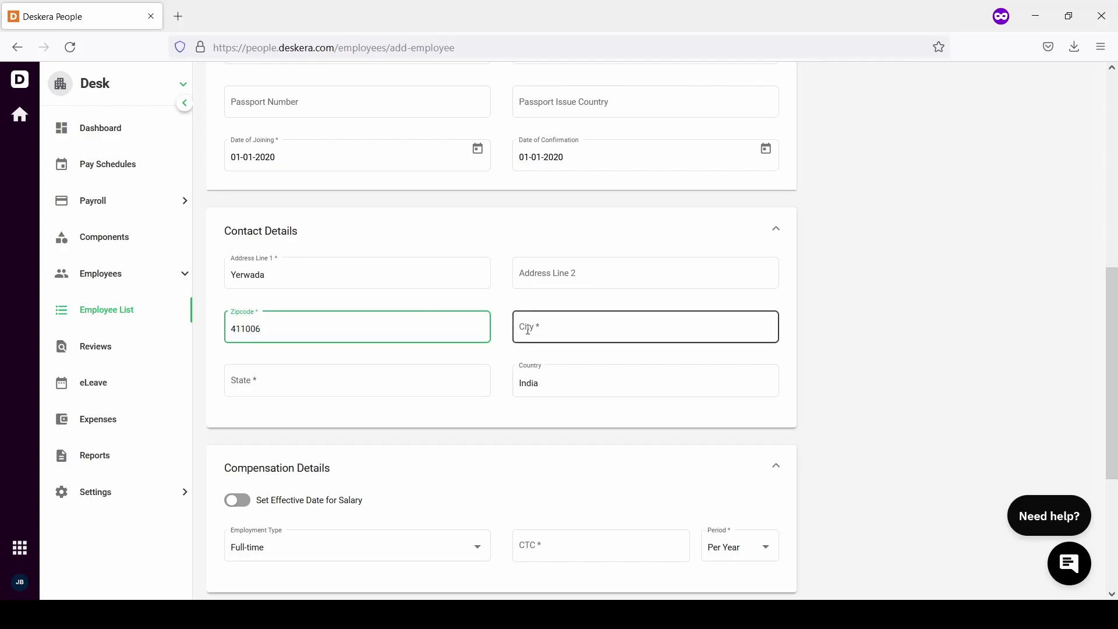
Set the city to Pune and the state to Maharashtra
left_click(527, 330)
type("Pune")
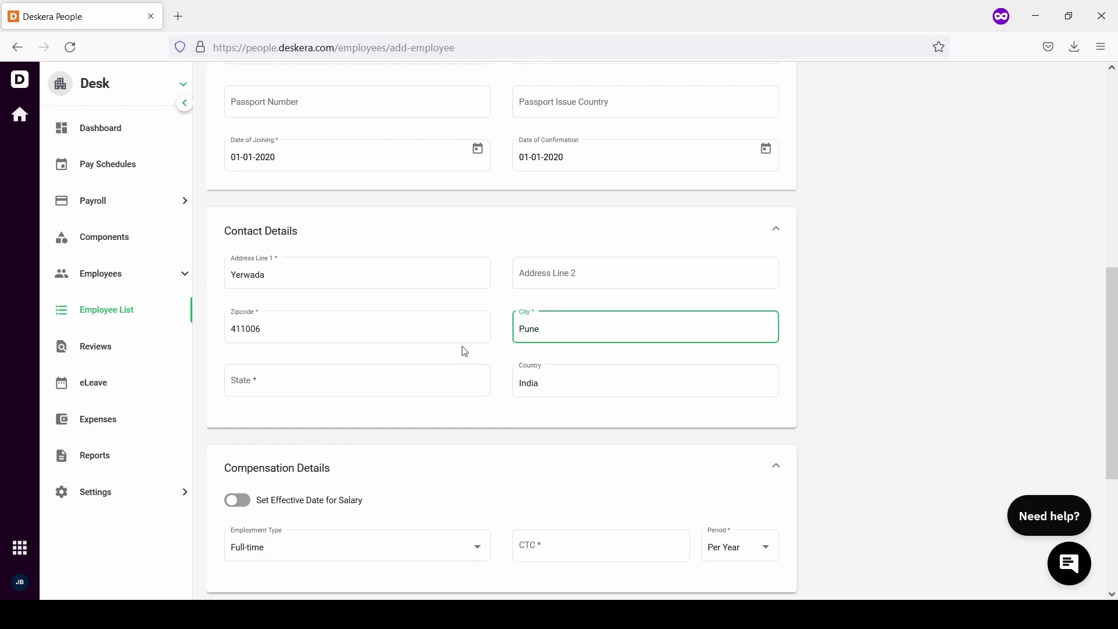
left_click(404, 382)
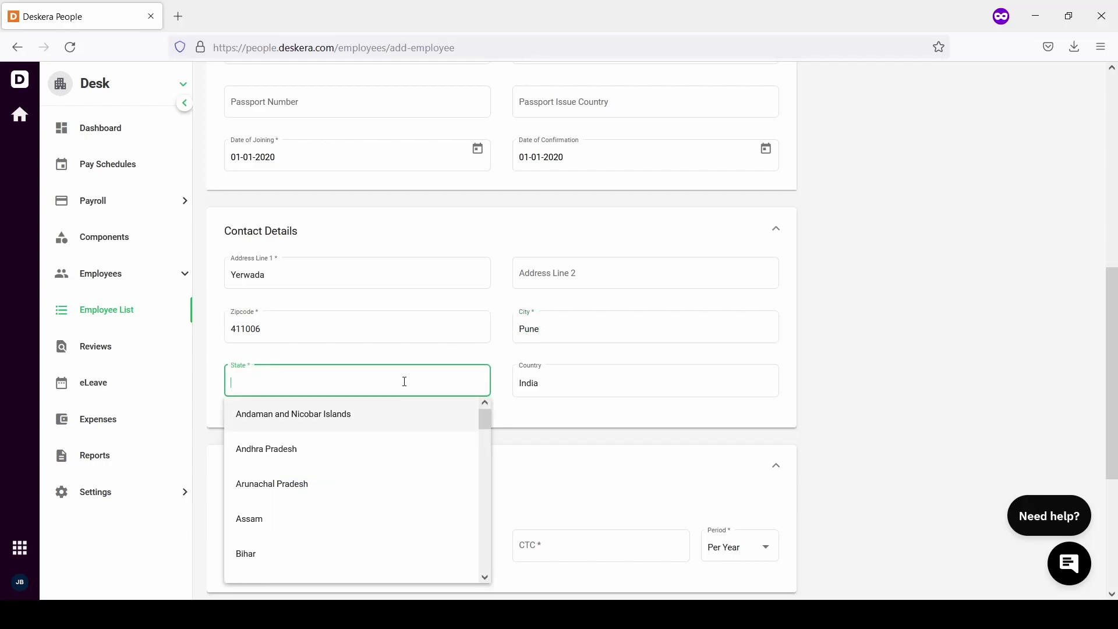
type("Mahar")
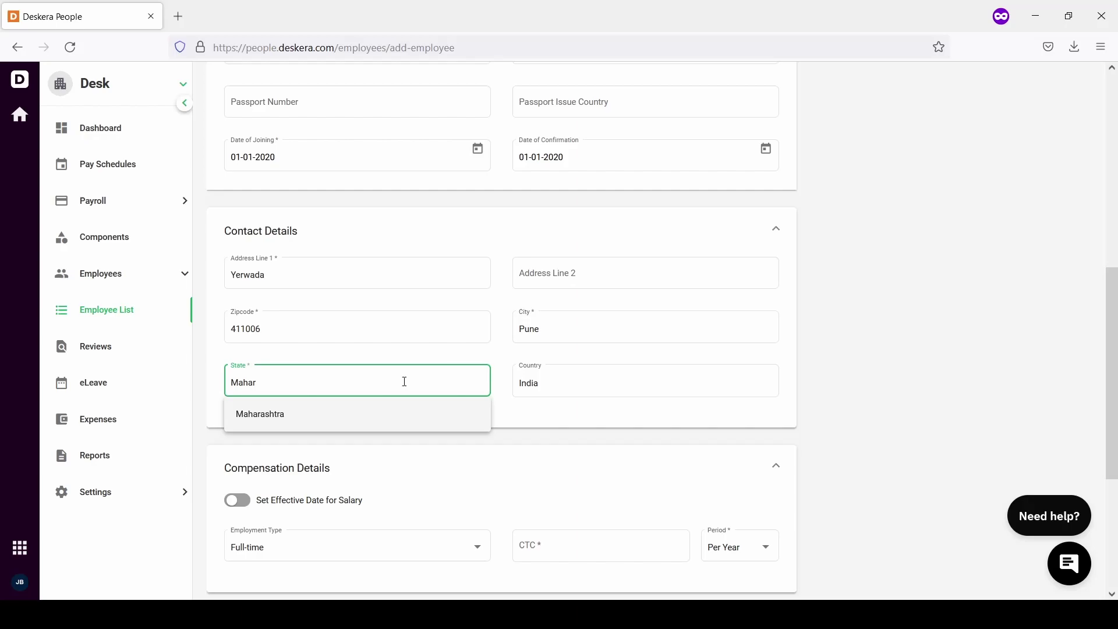
left_click(349, 417)
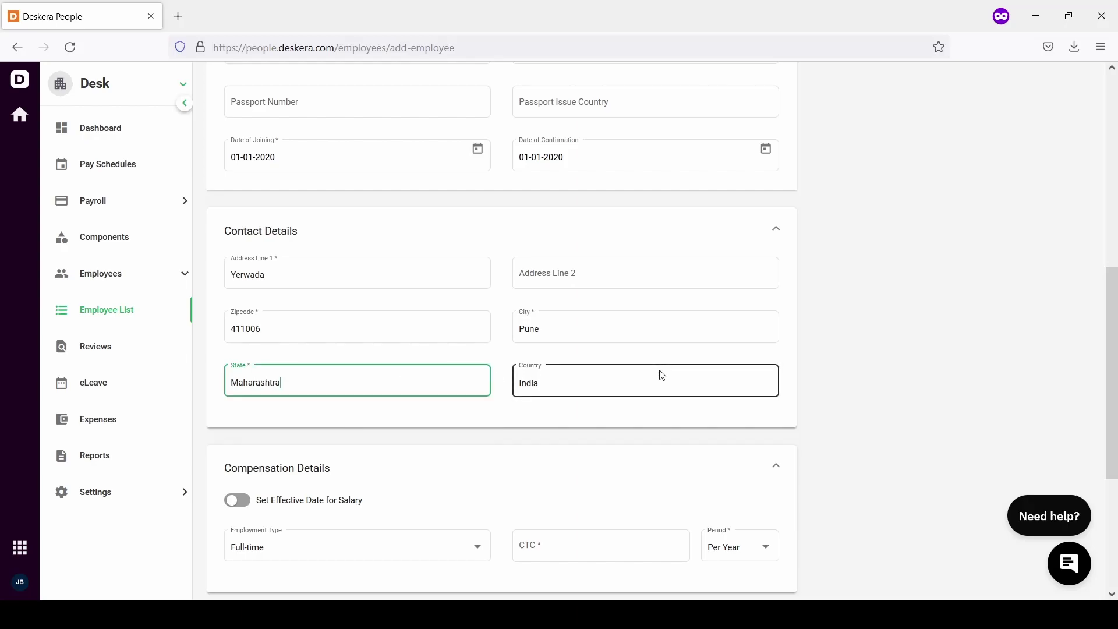
Set the CTC to 50,000 per month
scroll(662, 375, "down", 3)
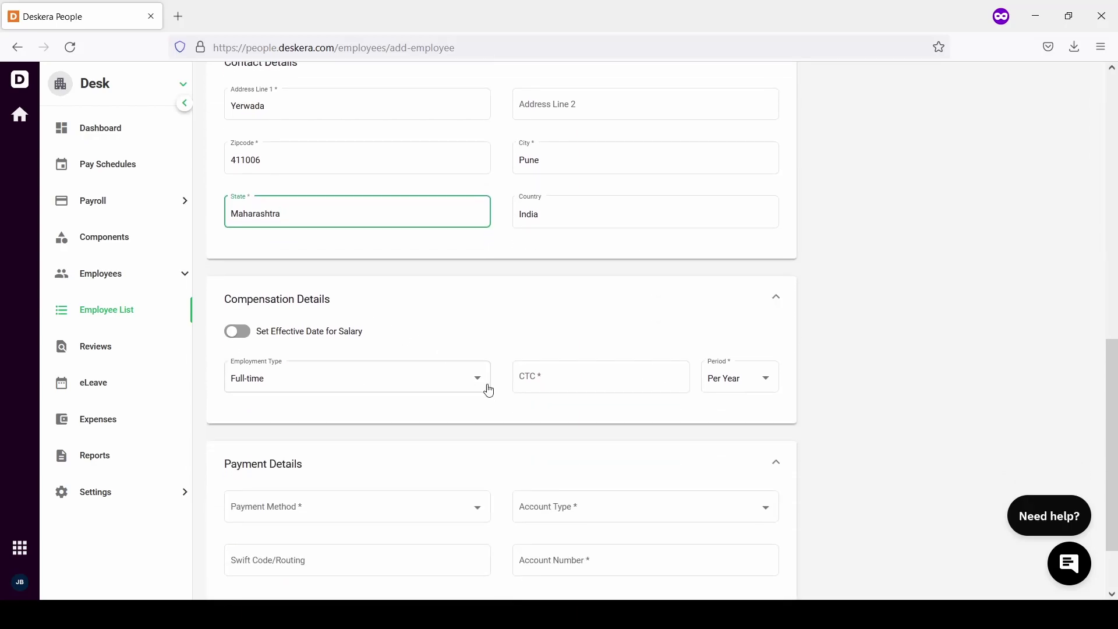
left_click(565, 383)
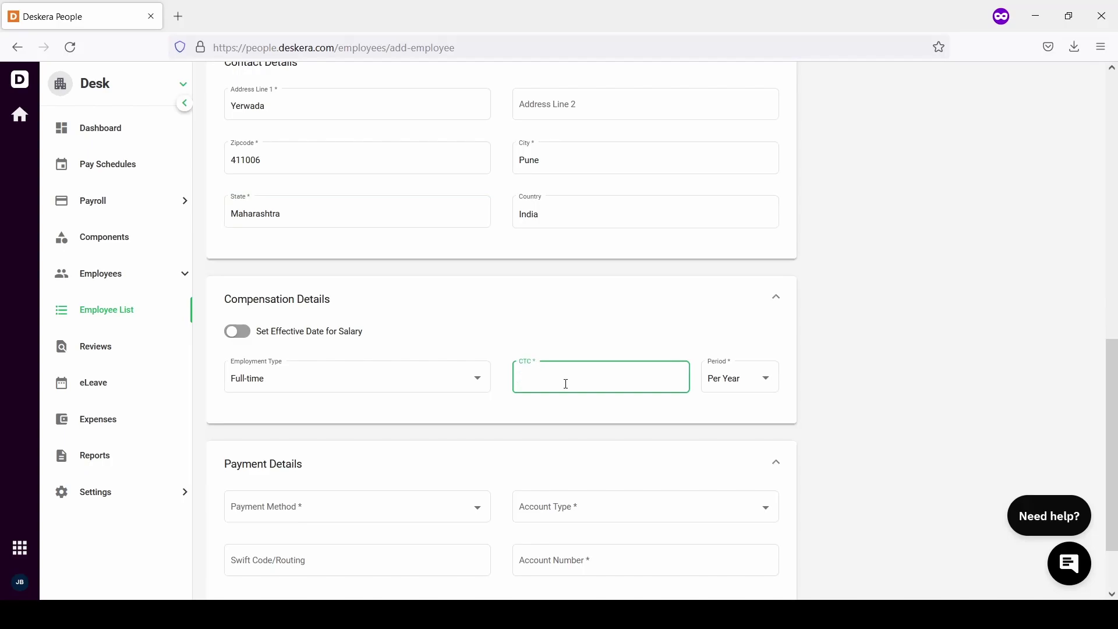
type("500000")
left_click(748, 379)
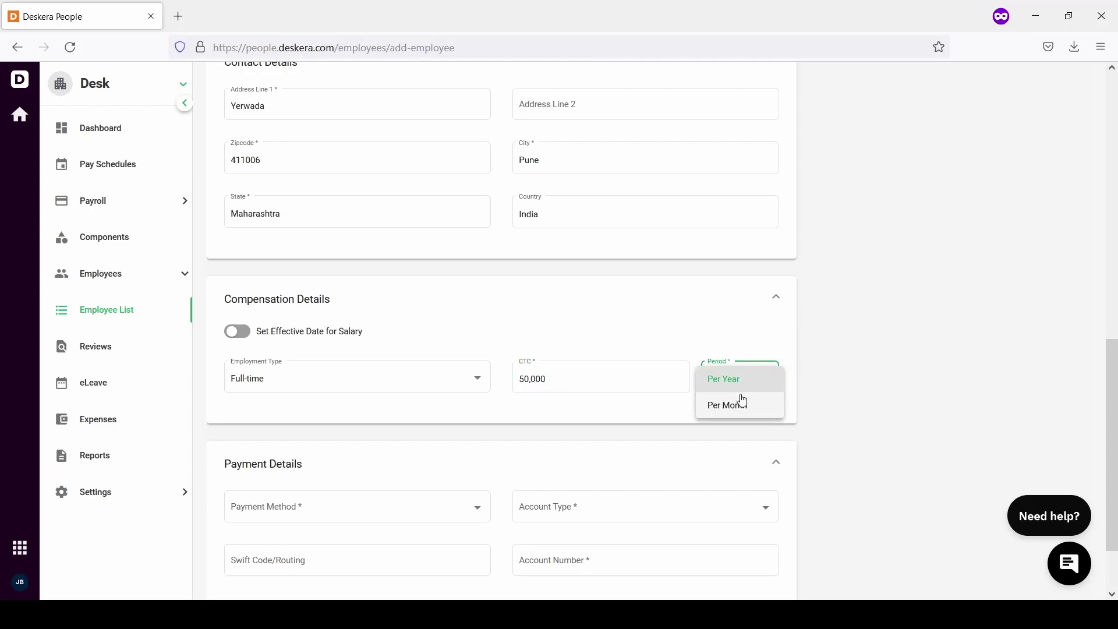
left_click(738, 406)
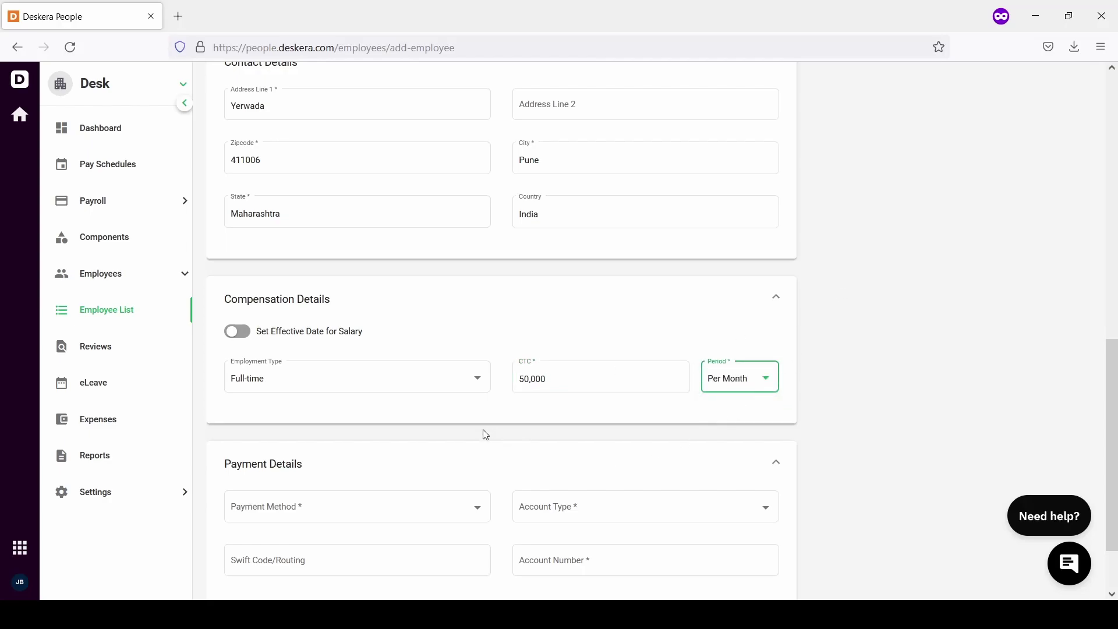
Choose Cash as the payment method
scroll(485, 434, "down", 2)
left_click(429, 422)
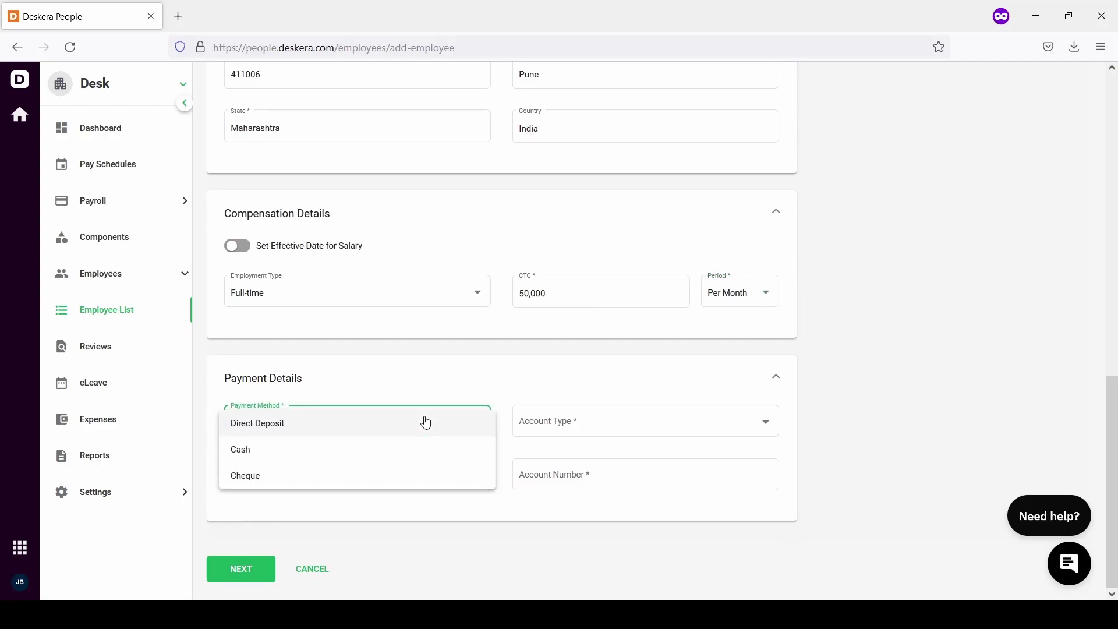
left_click(328, 449)
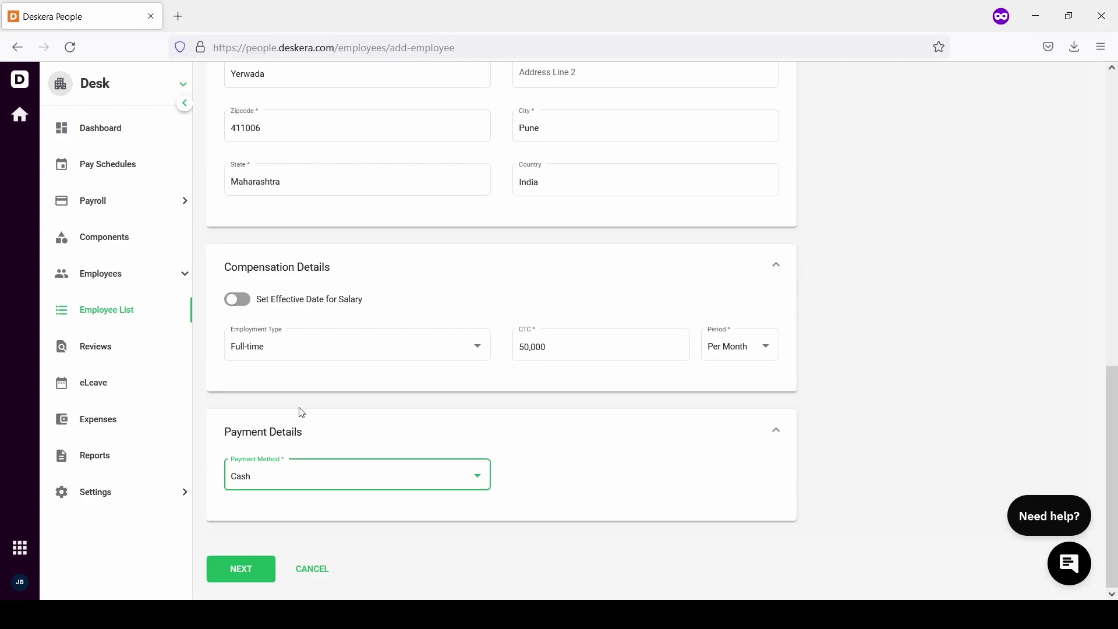
scroll(298, 411, "up", 3)
scroll(301, 414, "up", 10)
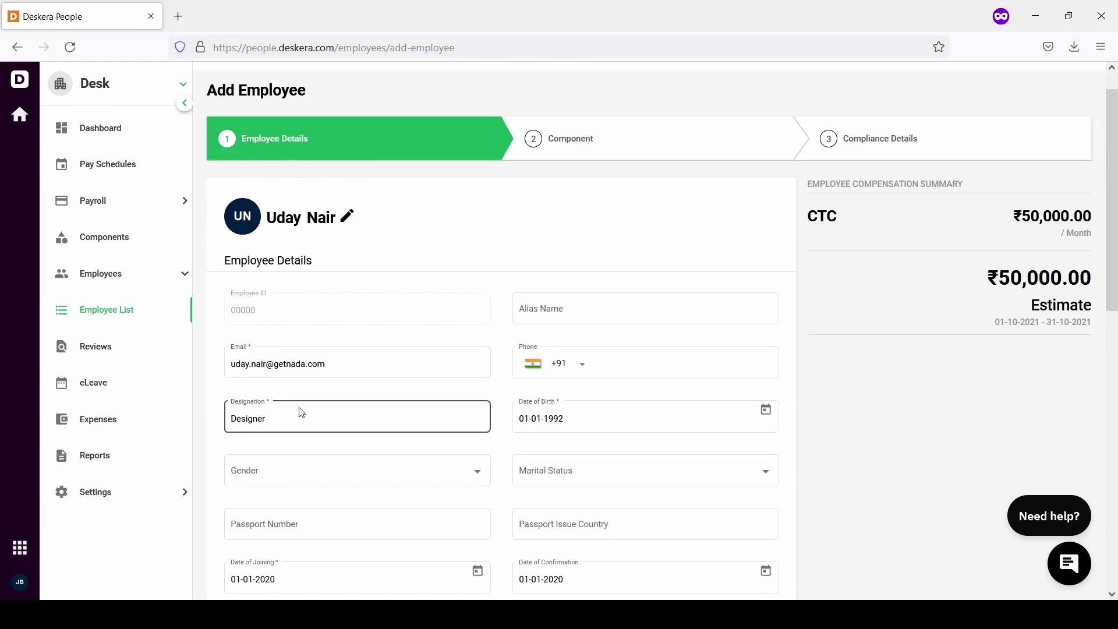
Save the employee details and review components: Basic ₹20,000, HRA ₹8,000, Fixed Allowance ₹22,000
scroll(301, 413, "down", 13)
left_click(239, 568)
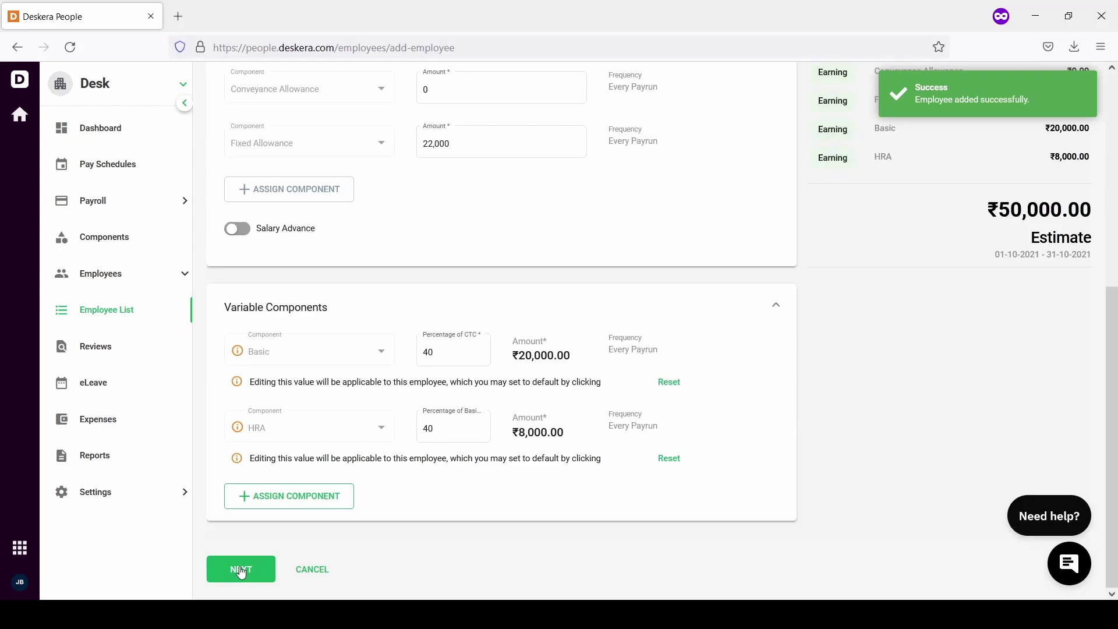
scroll(275, 343, "up", 2)
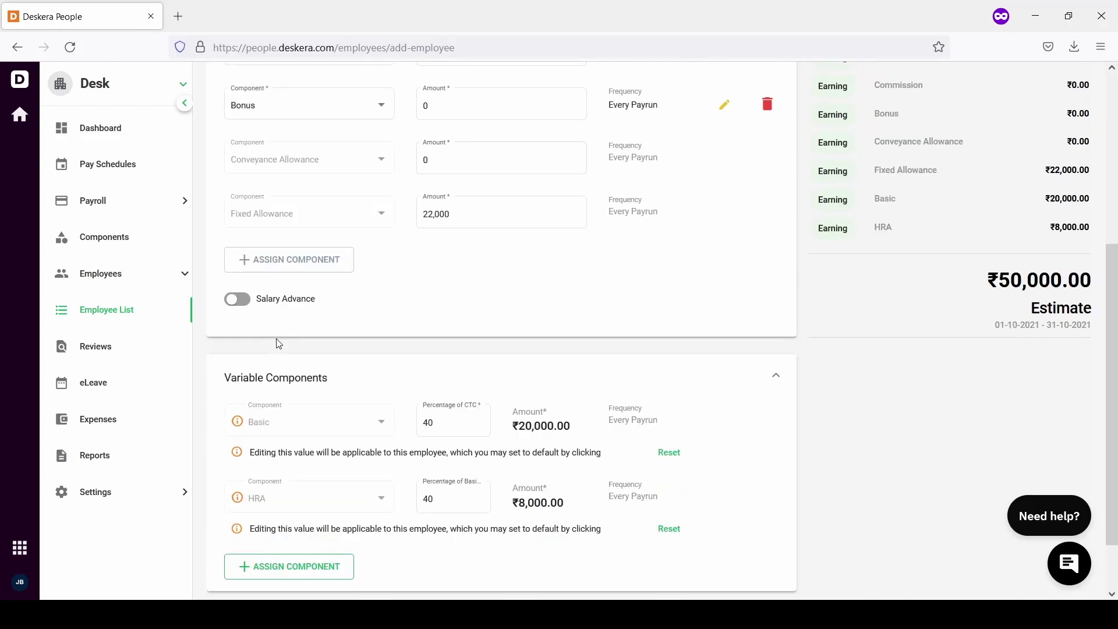
scroll(278, 344, "up", 1)
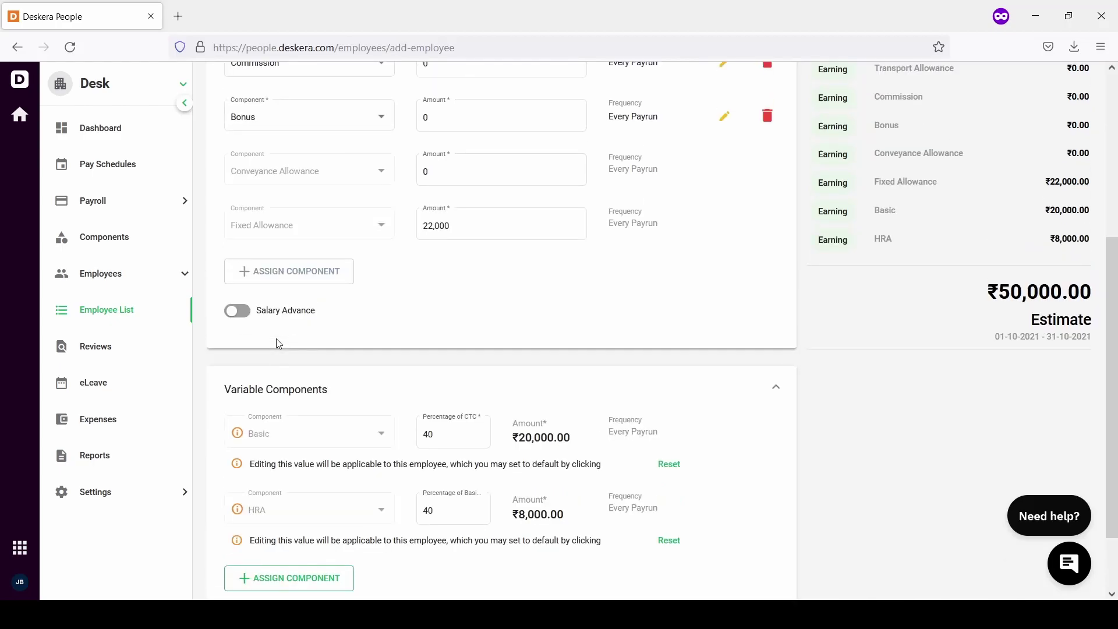
scroll(276, 340, "up", 1)
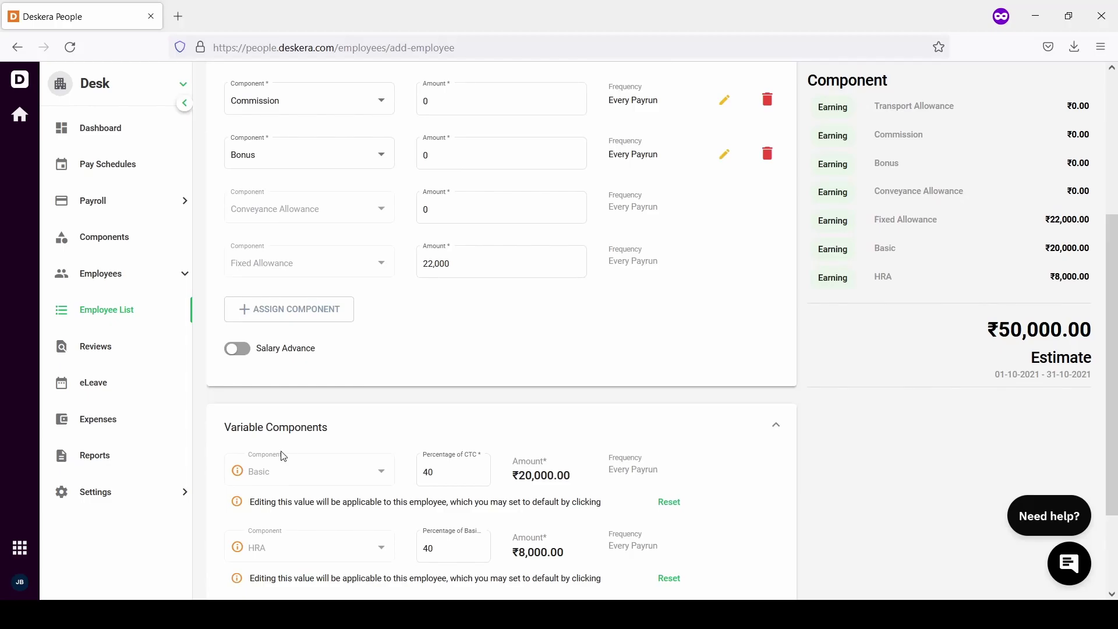
scroll(283, 456, "down", 1)
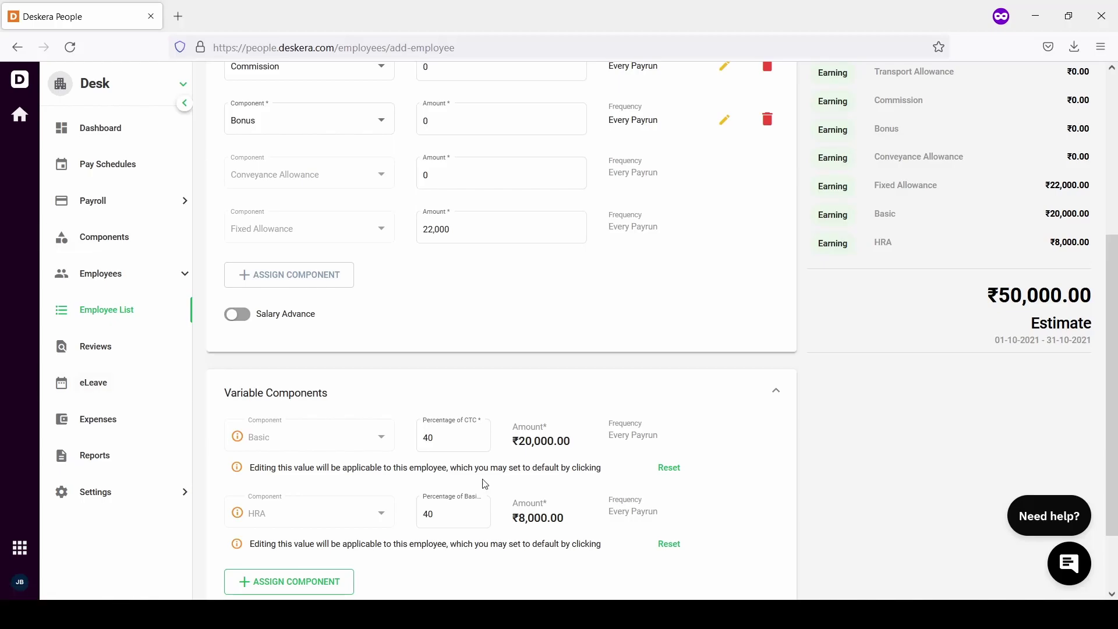
Change Basic to 42.5% of CTC (₹21,250), raising HRA to ₹8,500
left_click(443, 438)
double_click(442, 437)
type("42.5")
left_click(501, 410)
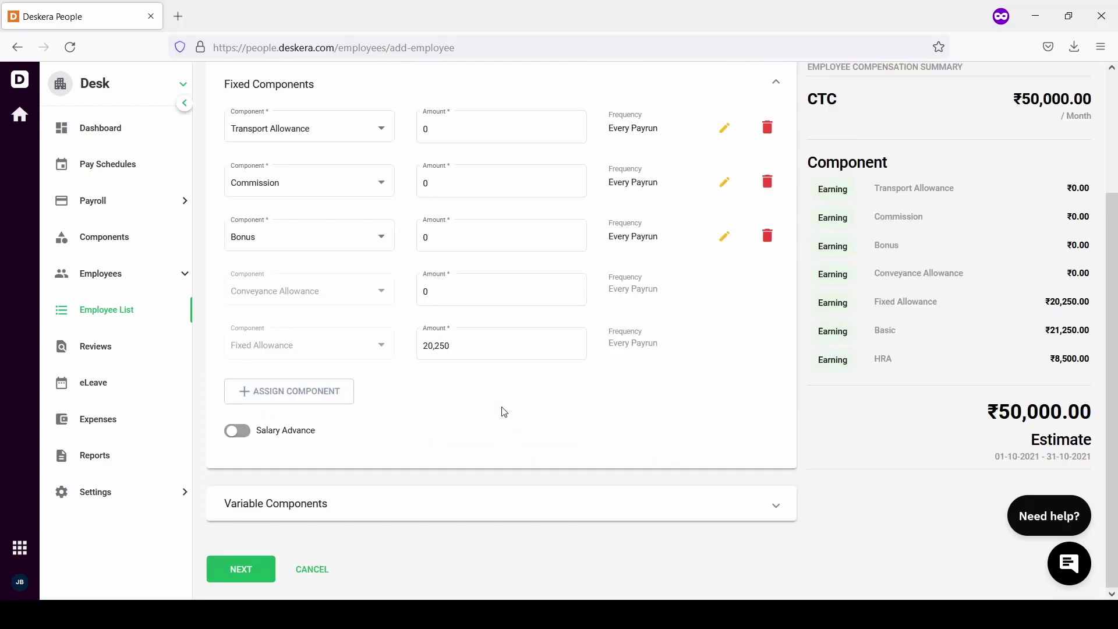
left_click(335, 517)
scroll(334, 517, "down", 2)
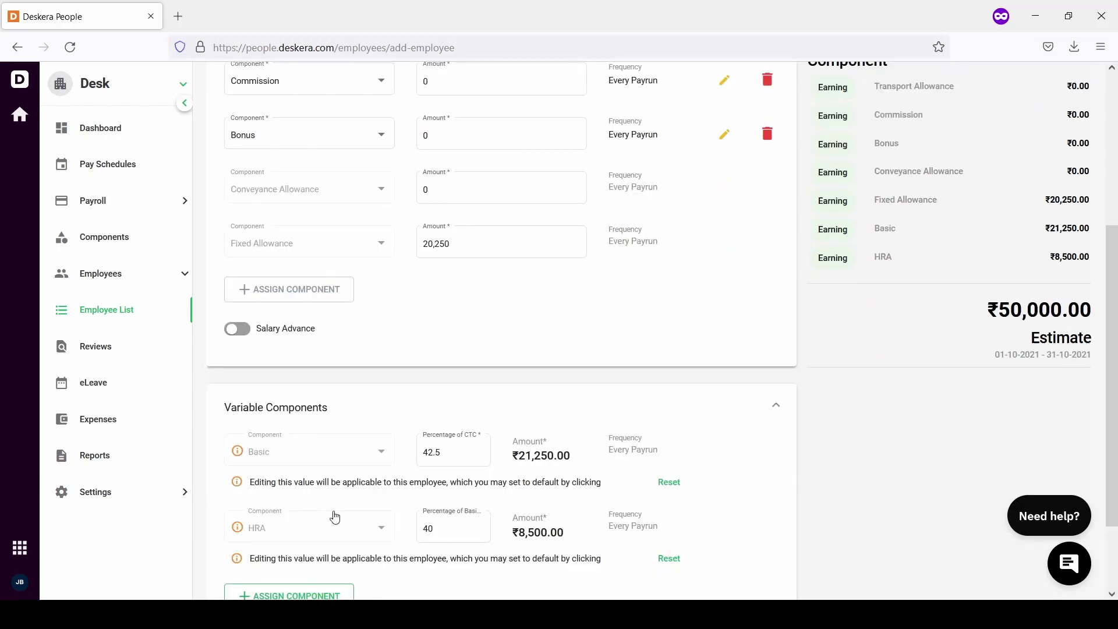
scroll(335, 516, "down", 1)
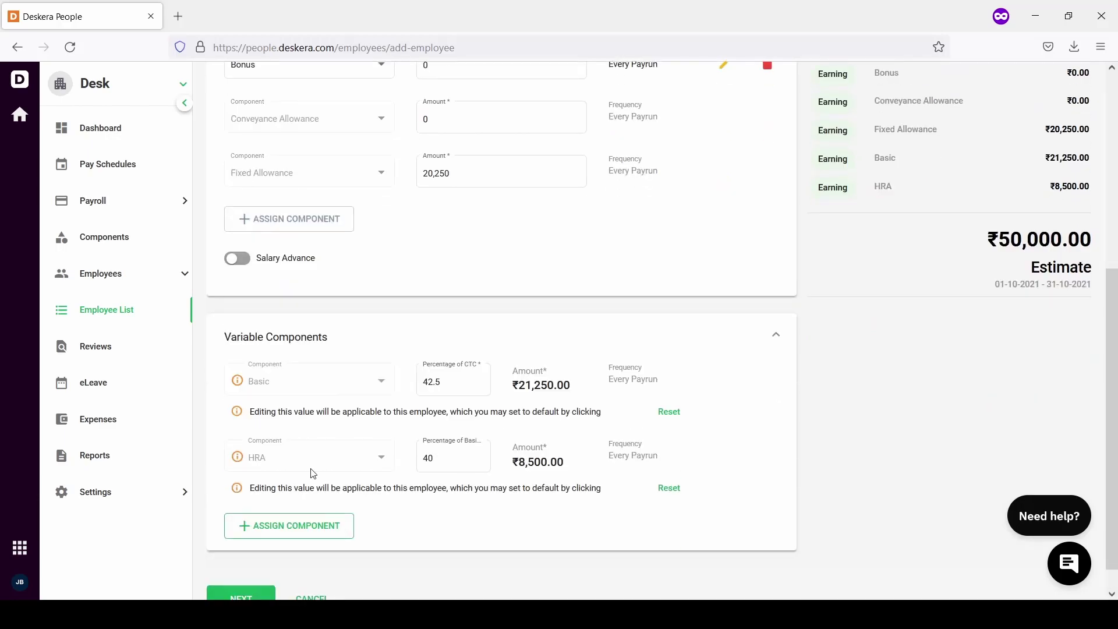
scroll(313, 473, "up", 4)
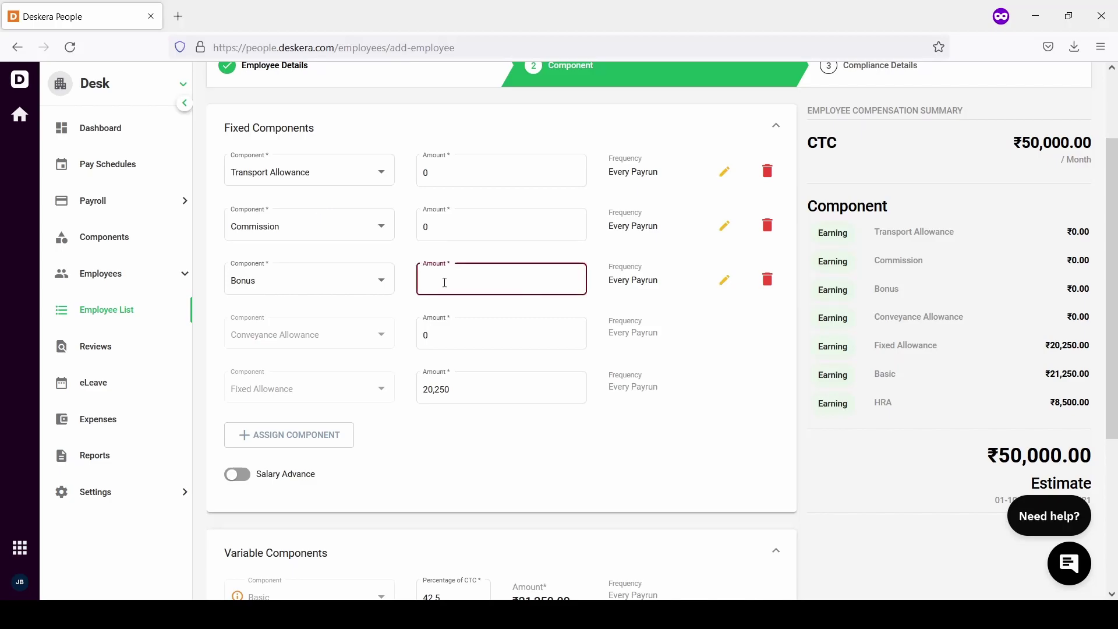
Add a ₹1,000 Bonus and delete the Commission and Transport Allowance components
type("1000")
left_click(770, 226)
left_click(769, 226)
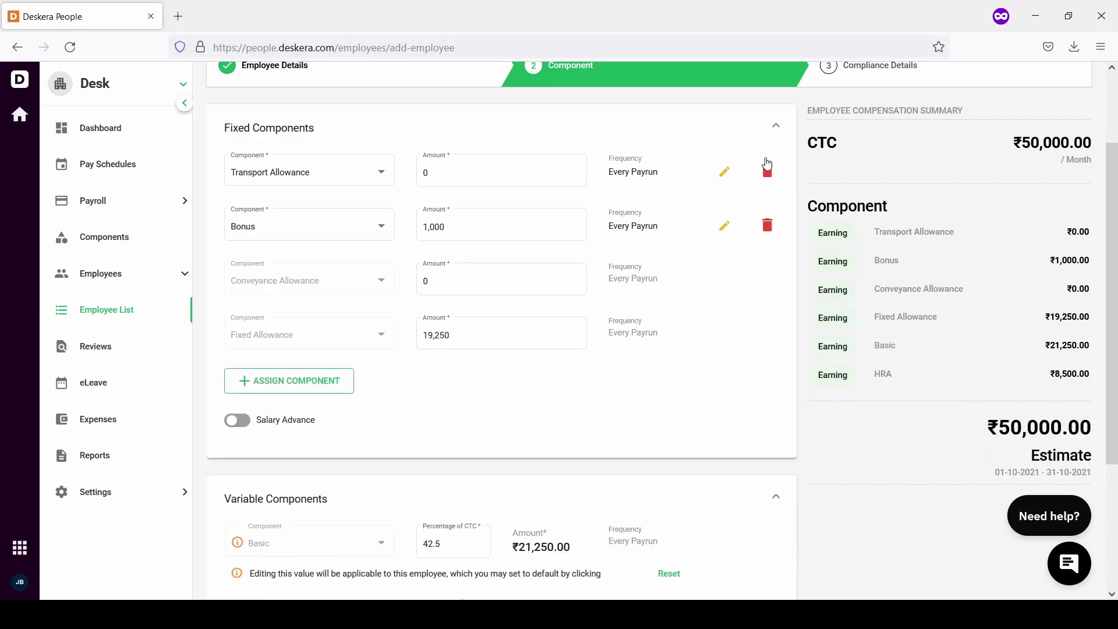
left_click(768, 168)
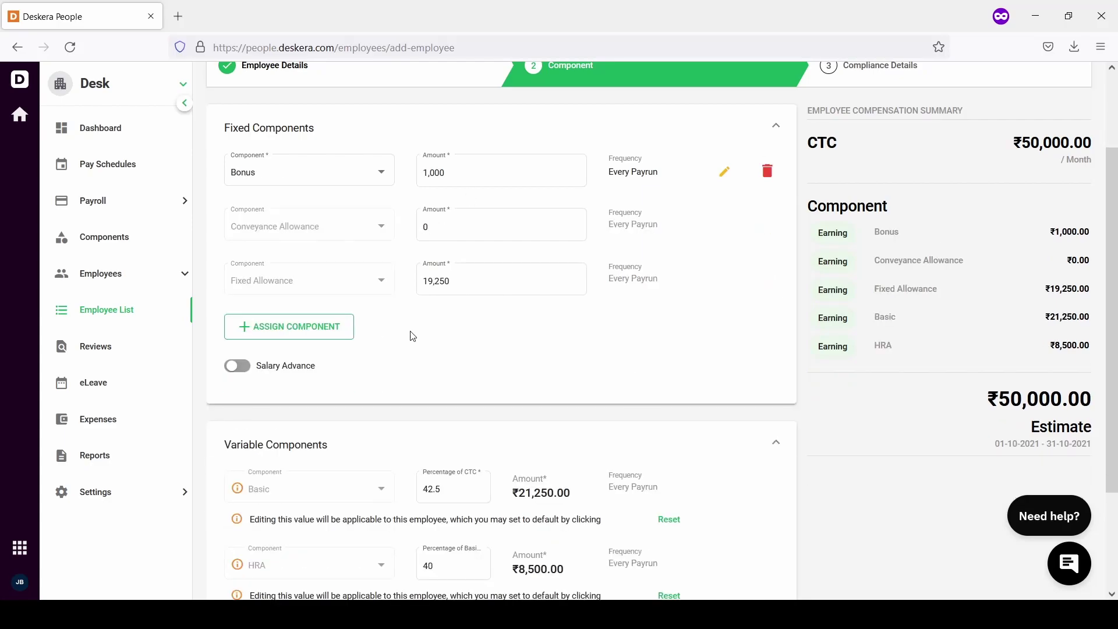
scroll(412, 337, "down", 1)
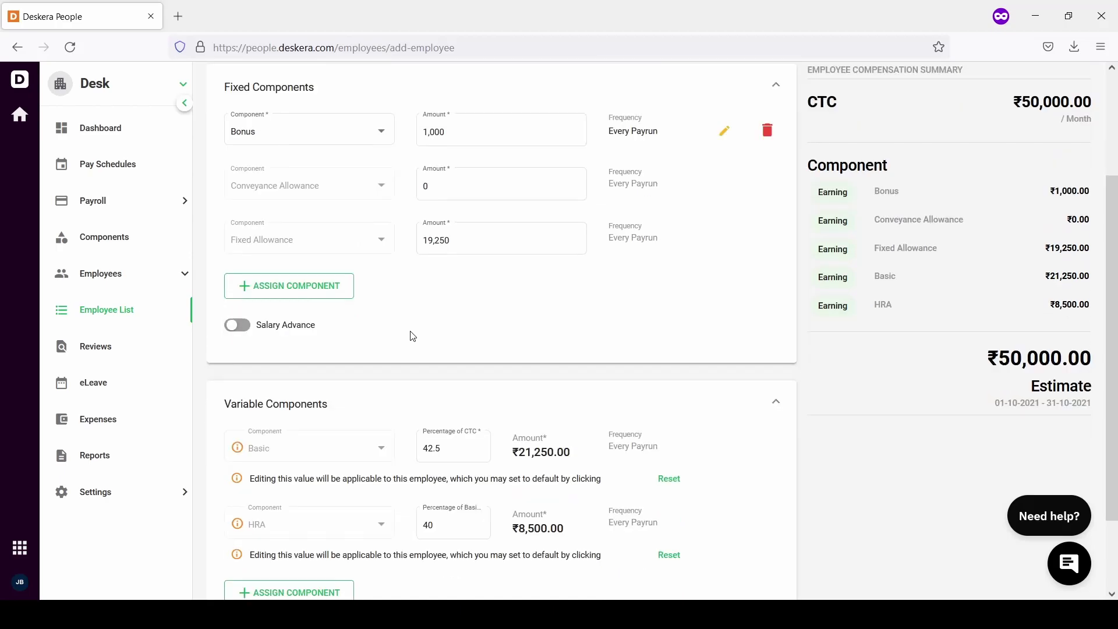
scroll(412, 336, "down", 2)
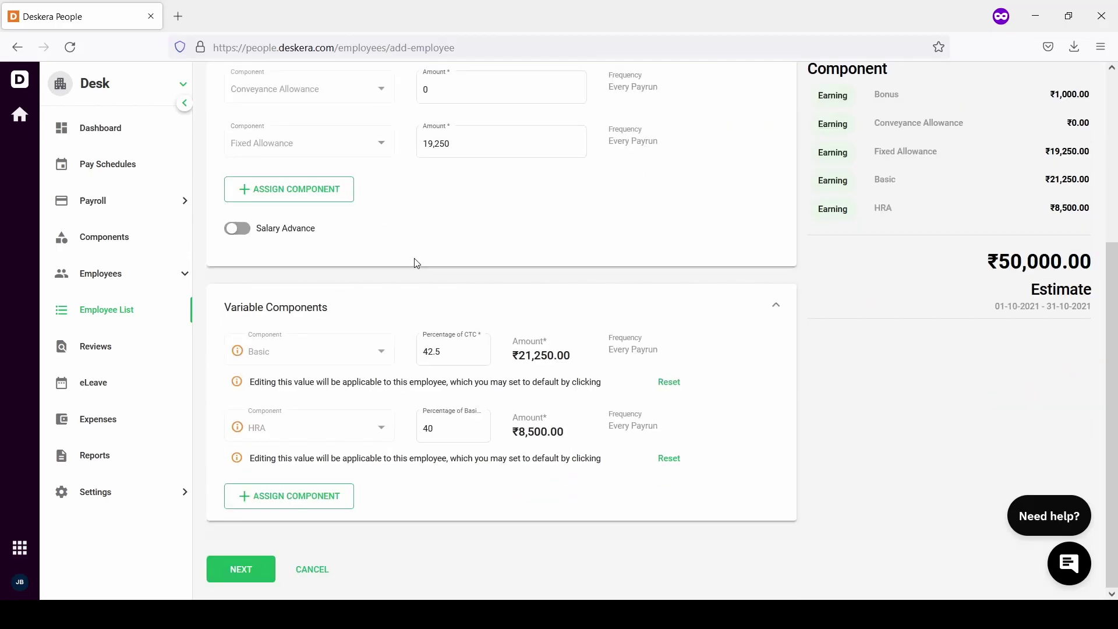
scroll(417, 264, "up", 2)
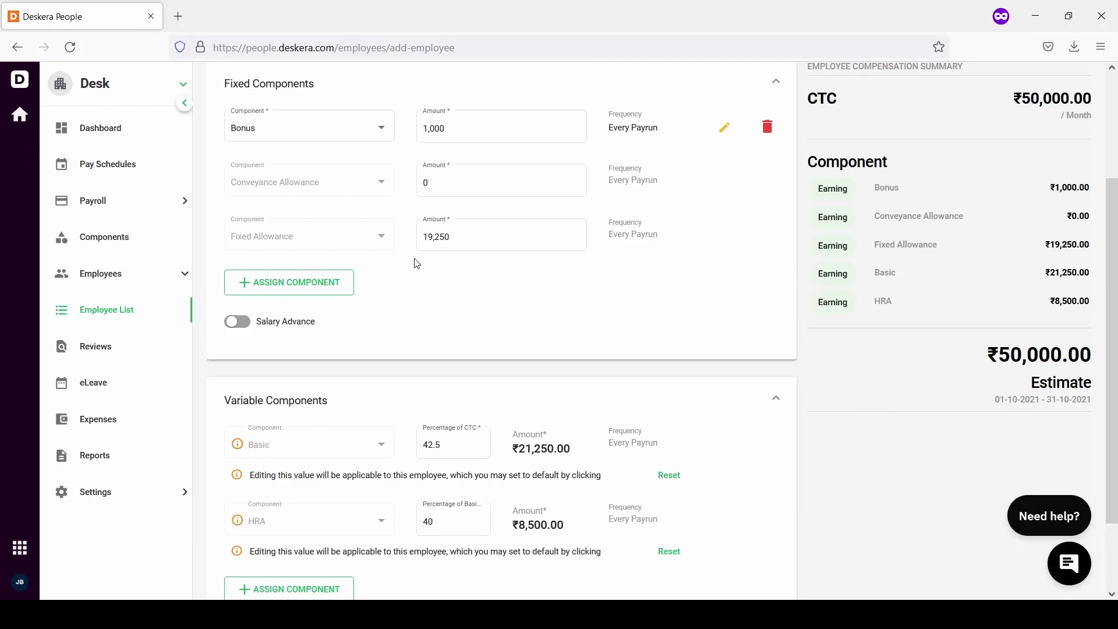
scroll(460, 364, "down", 2)
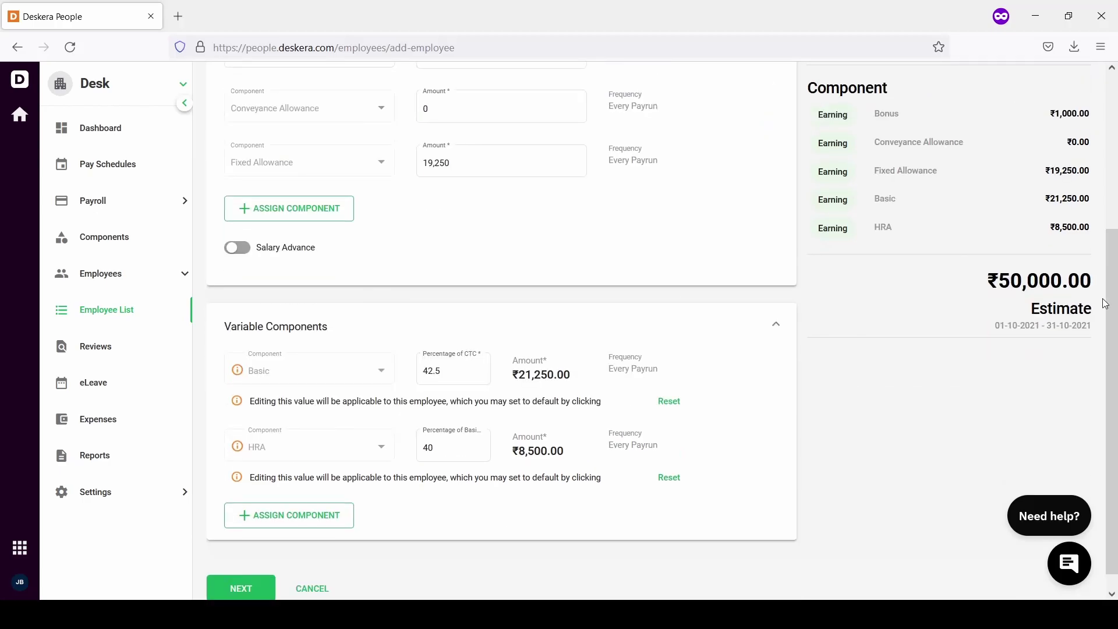
scroll(980, 166, "up", 4)
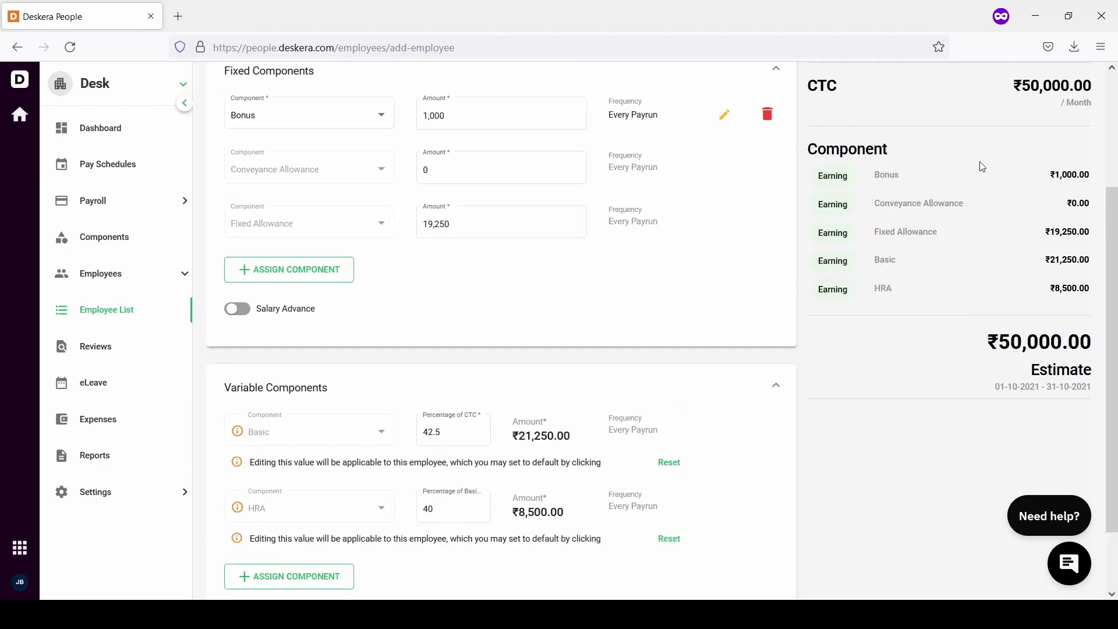
scroll(982, 167, "down", 3)
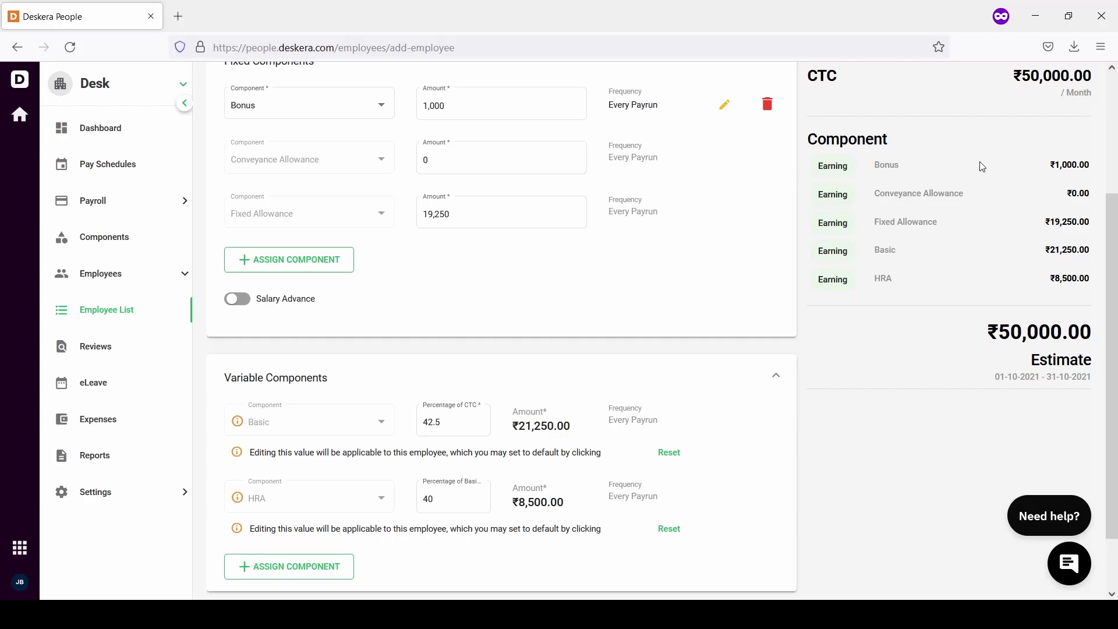
scroll(237, 568, "down", 2)
On Compliance Details, enter the employee's PAN, UAN and PF account number, and tick Employees' Provident Fund
left_click(234, 563)
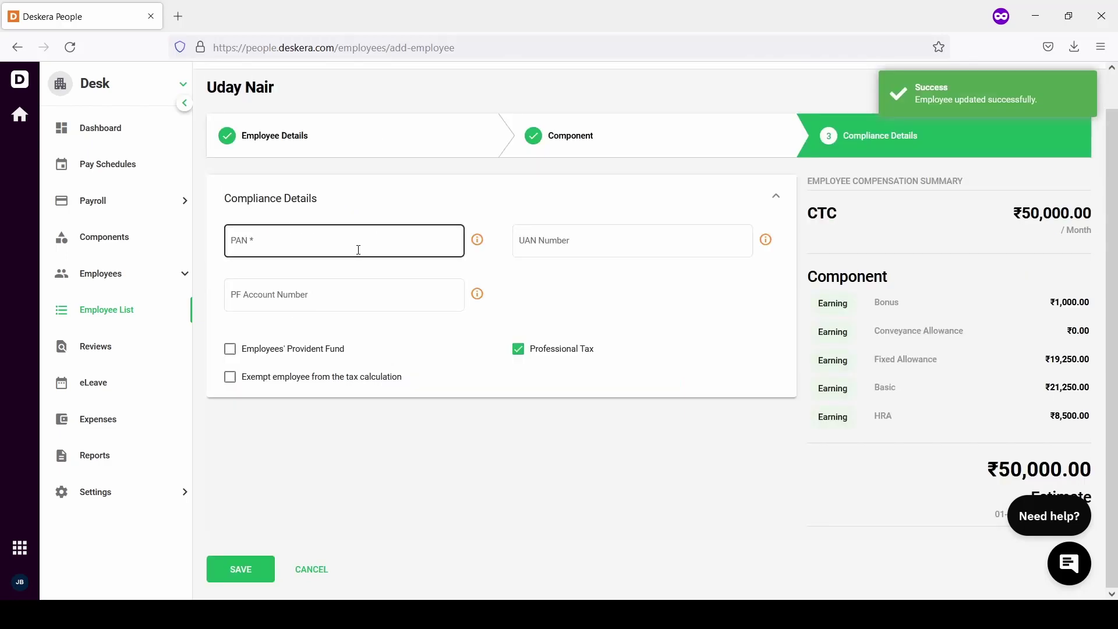
left_click(357, 251)
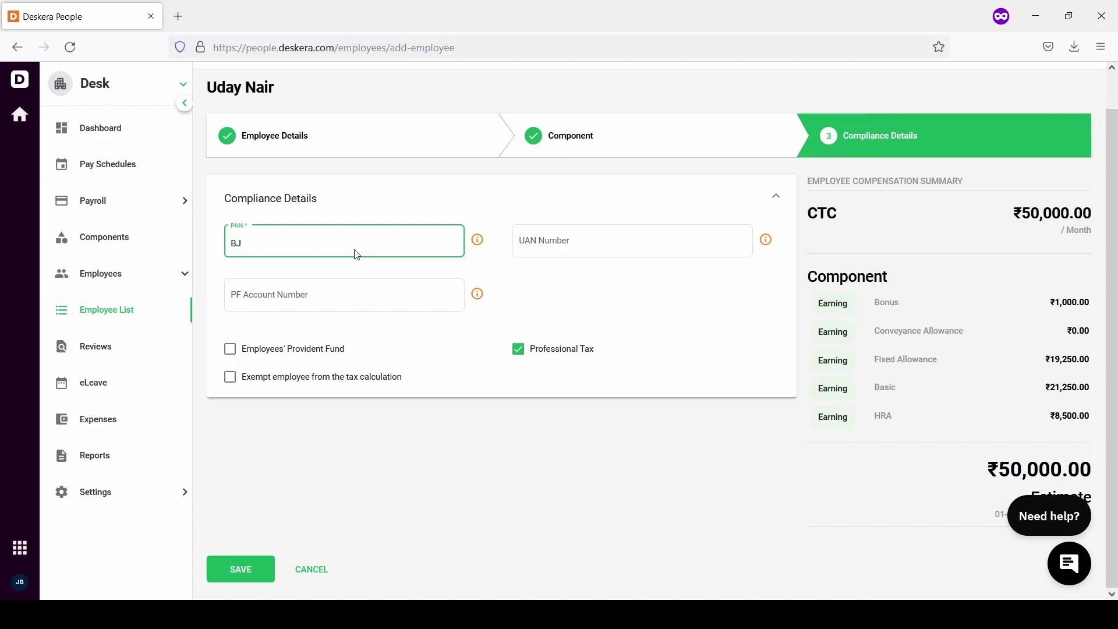
key("Tab")
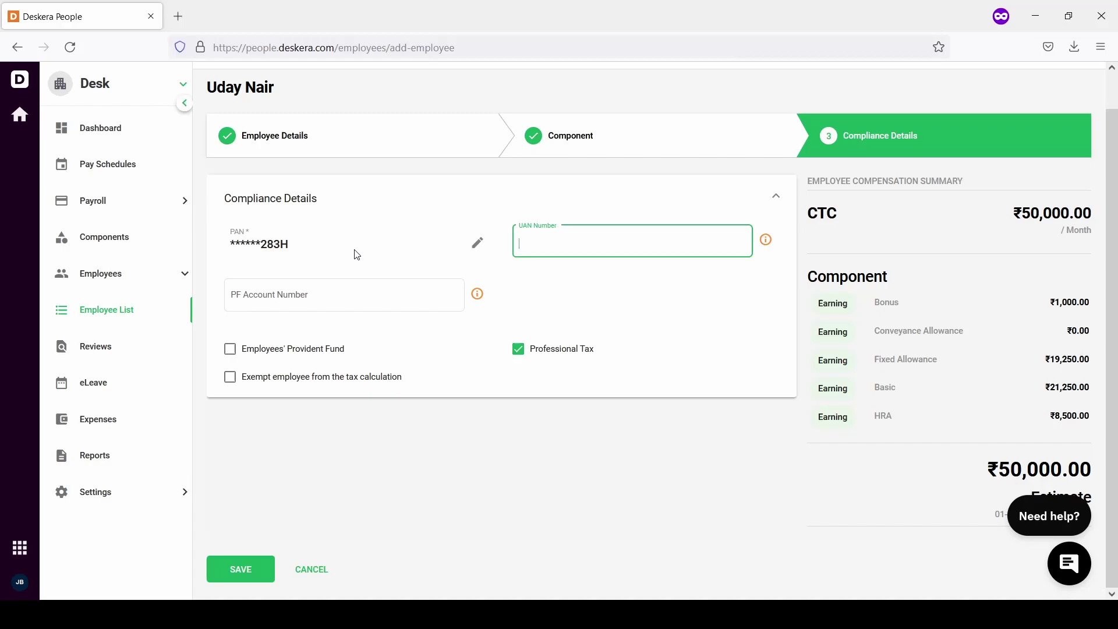
left_click(345, 290)
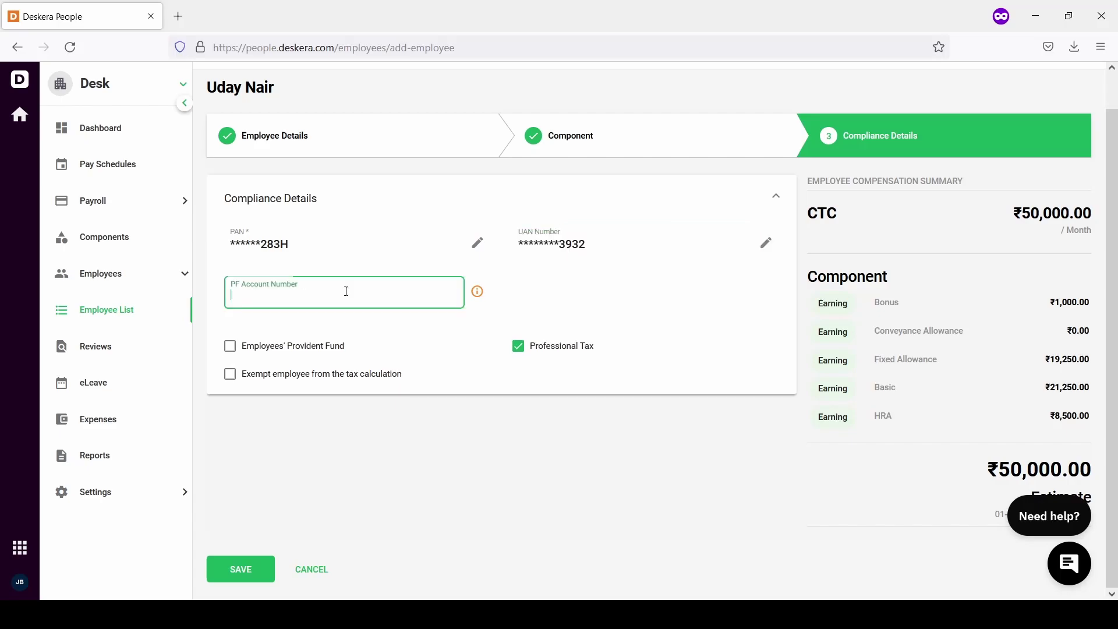
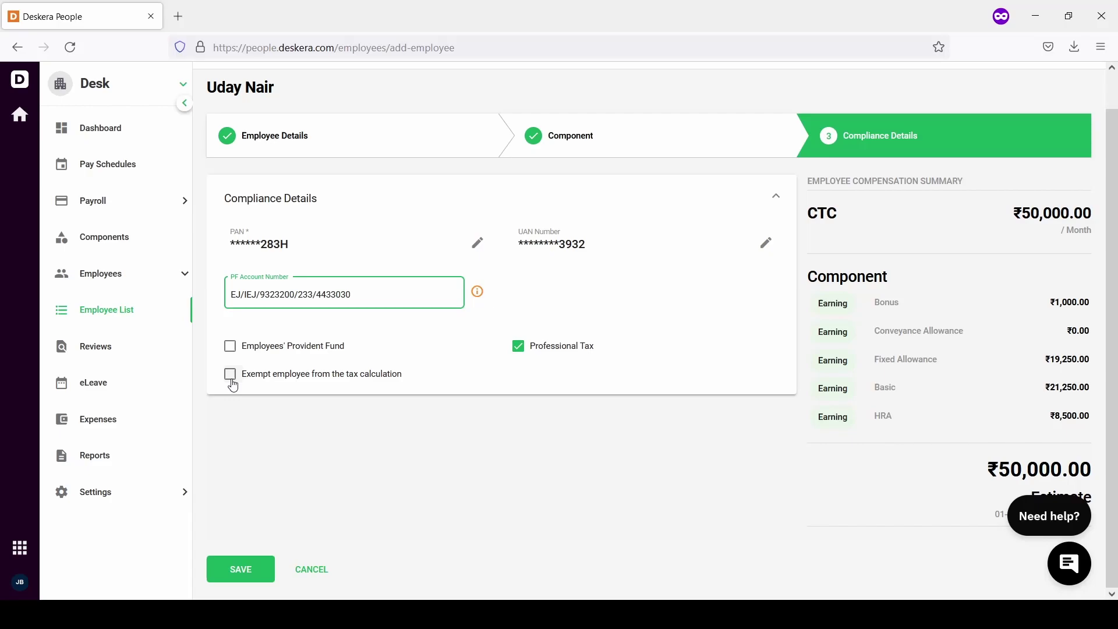
left_click(230, 348)
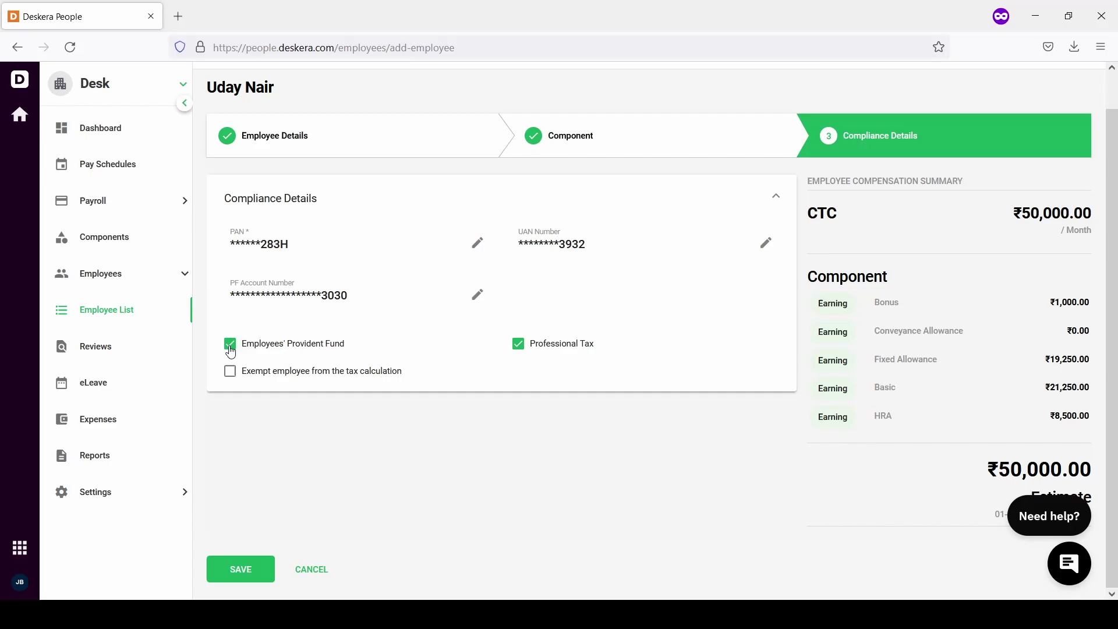
Save the employee, review new record ID 00012 at ₹50,000 per month, then return to the Employee List
left_click(247, 572)
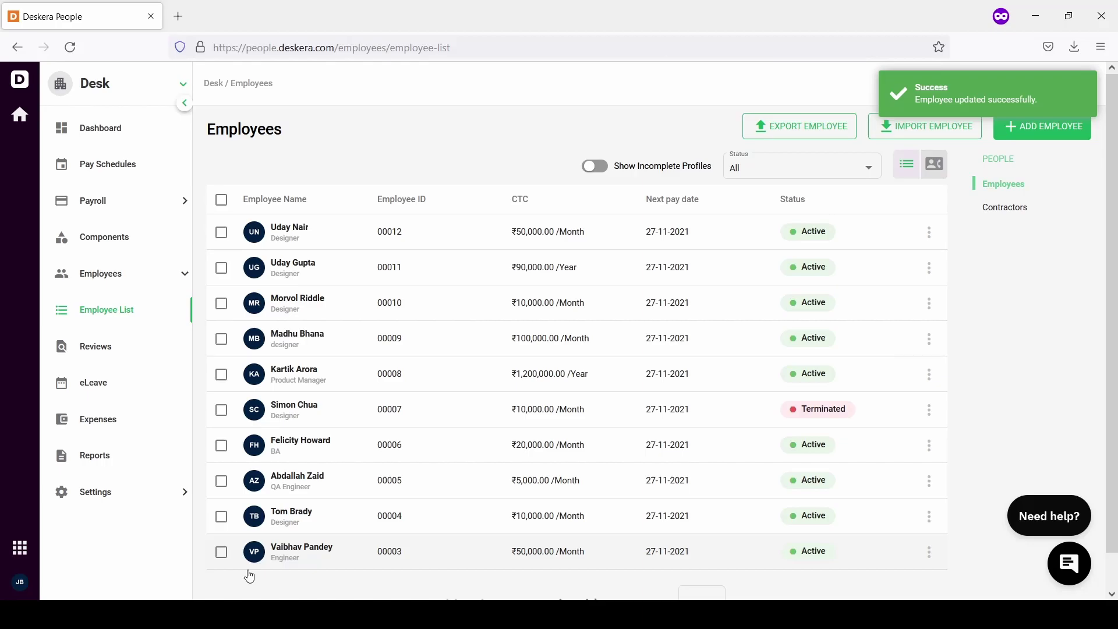
left_click(224, 239)
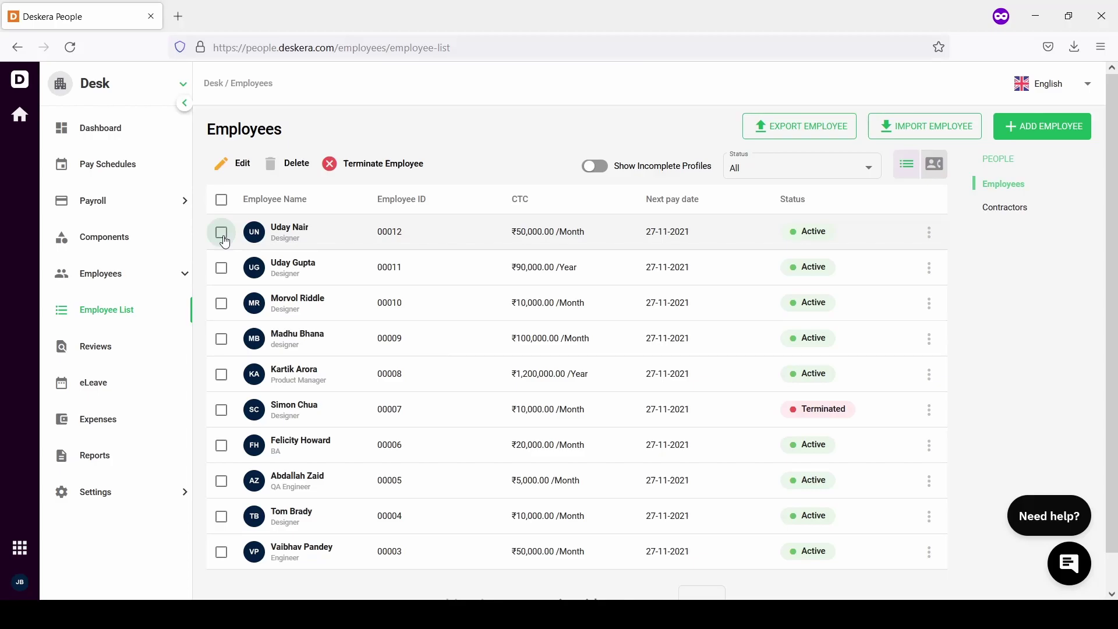
left_click(228, 167)
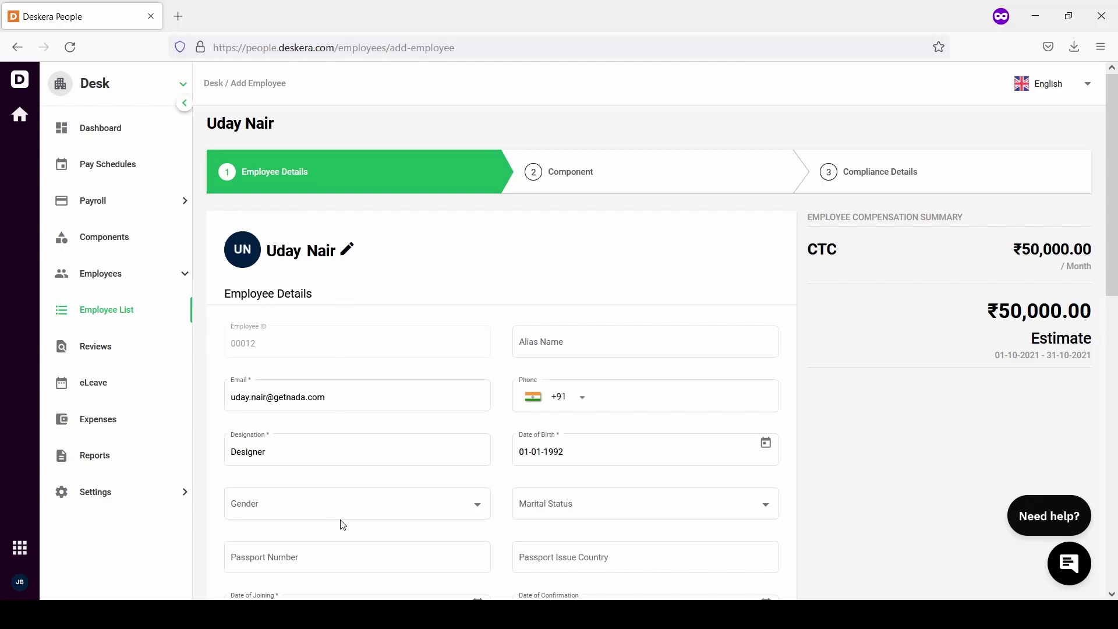
scroll(343, 525, "down", 2)
scroll(343, 524, "down", 2)
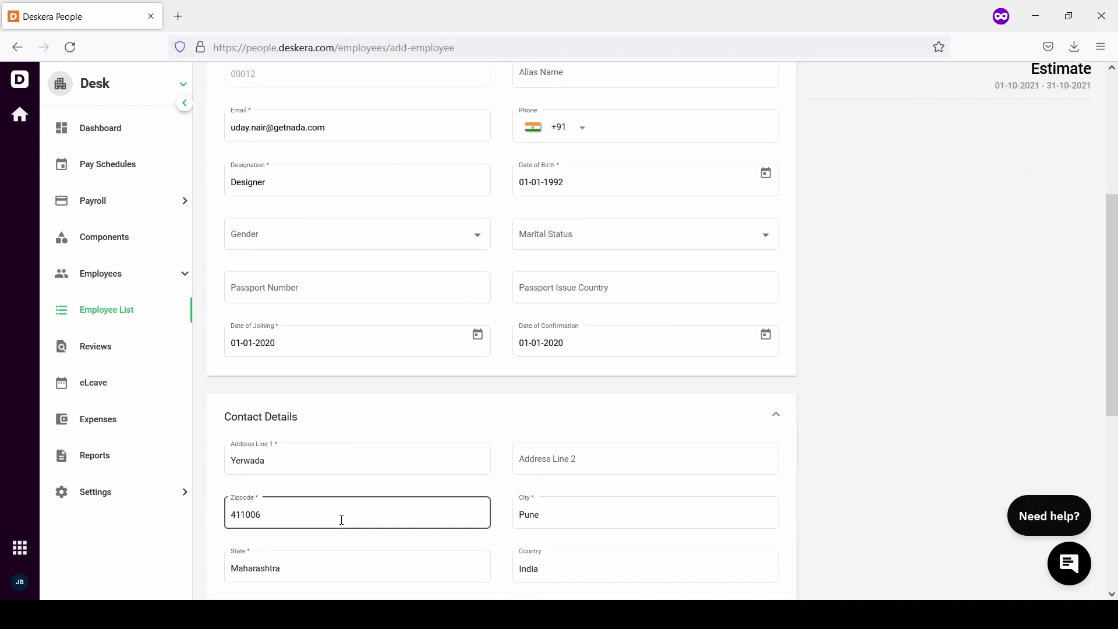
left_click(138, 318)
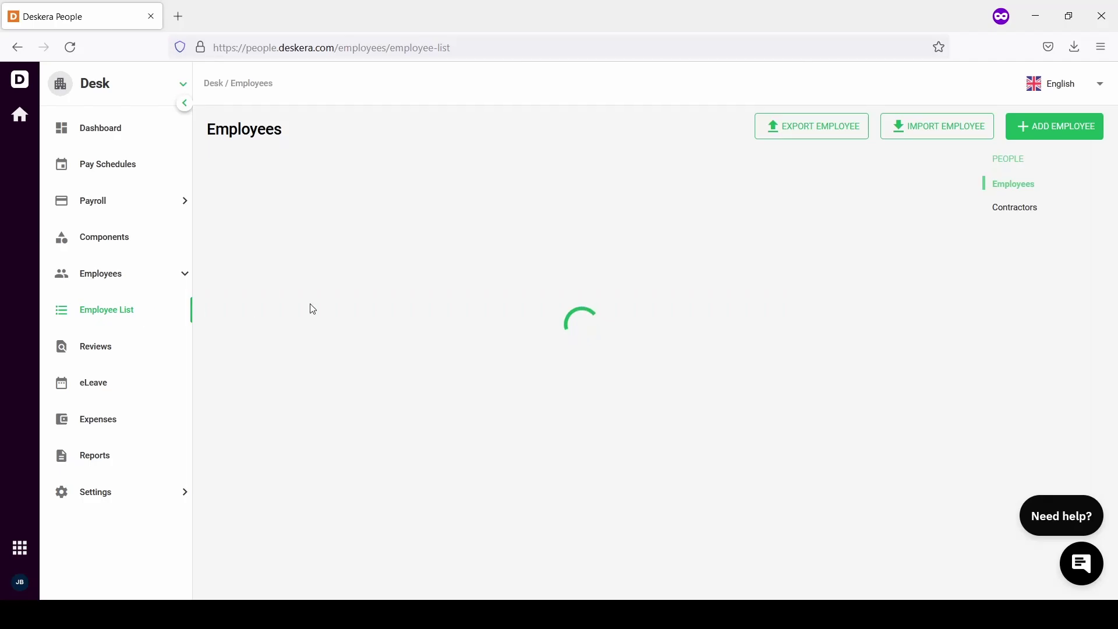